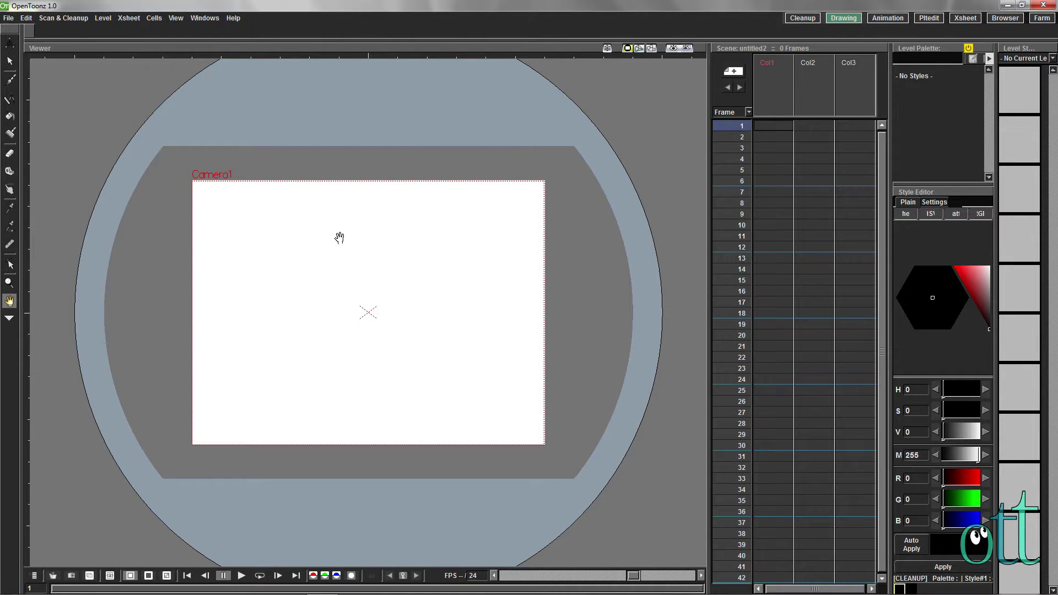
Open the recent scene DrawAnimate1.tnz from File > Open Recent Scene File
left_click(9, 18)
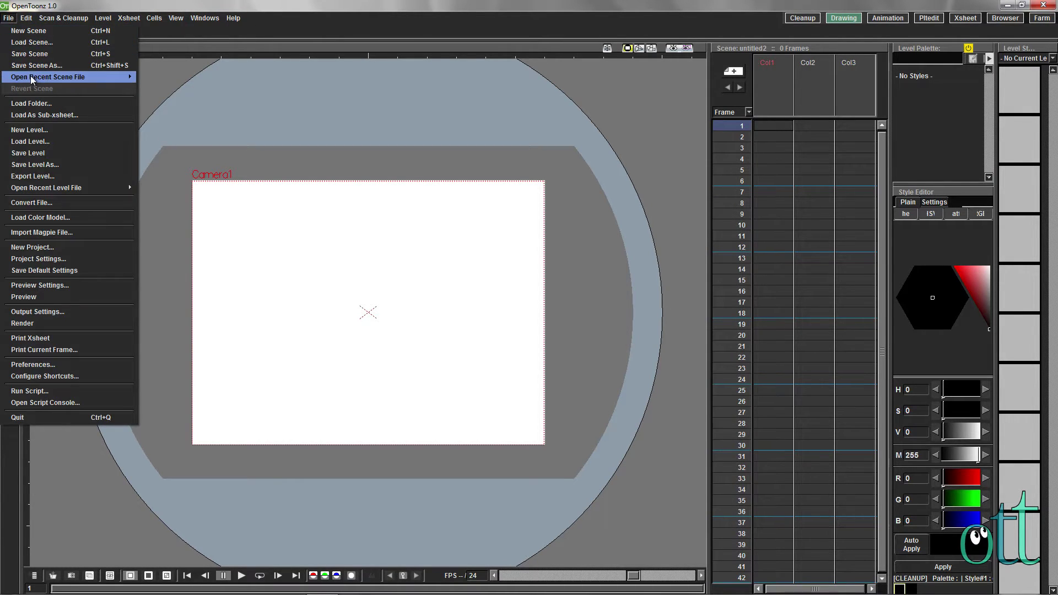
mouse_move(31, 76)
left_click(150, 80)
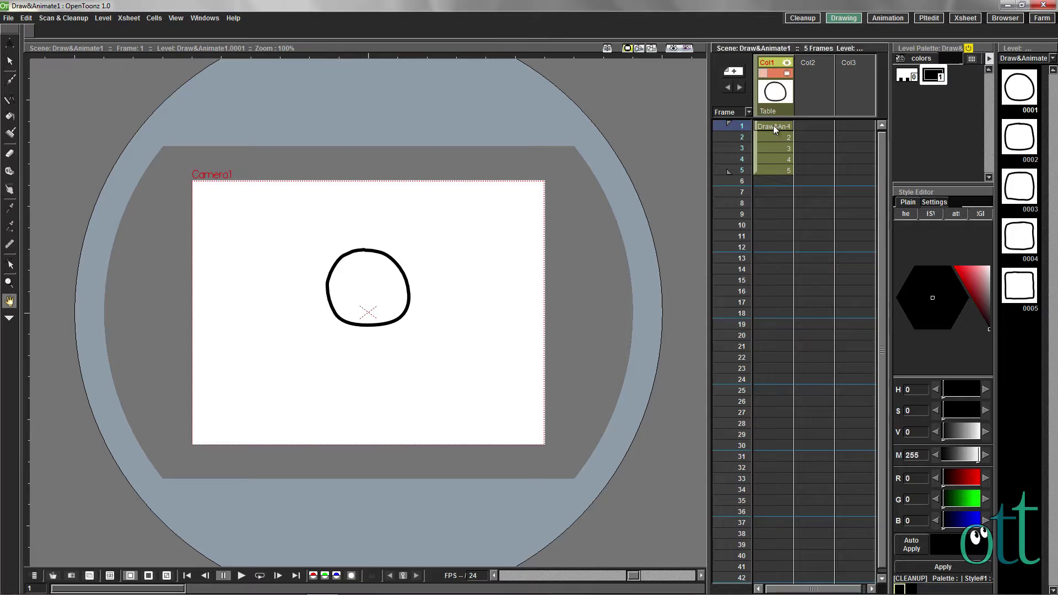
Scrub Col1 through frames 1–5, then view drawings 0001–0005 individually, ending on square 0005
left_click_drag(772, 137, 771, 160)
left_click(769, 170)
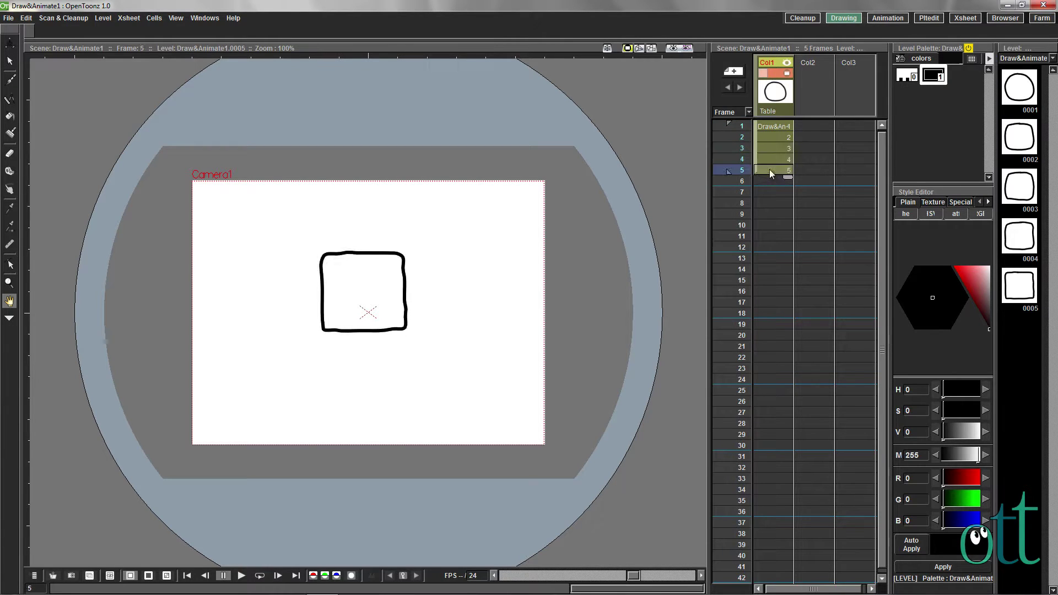
left_click(1021, 93)
left_click(1018, 139)
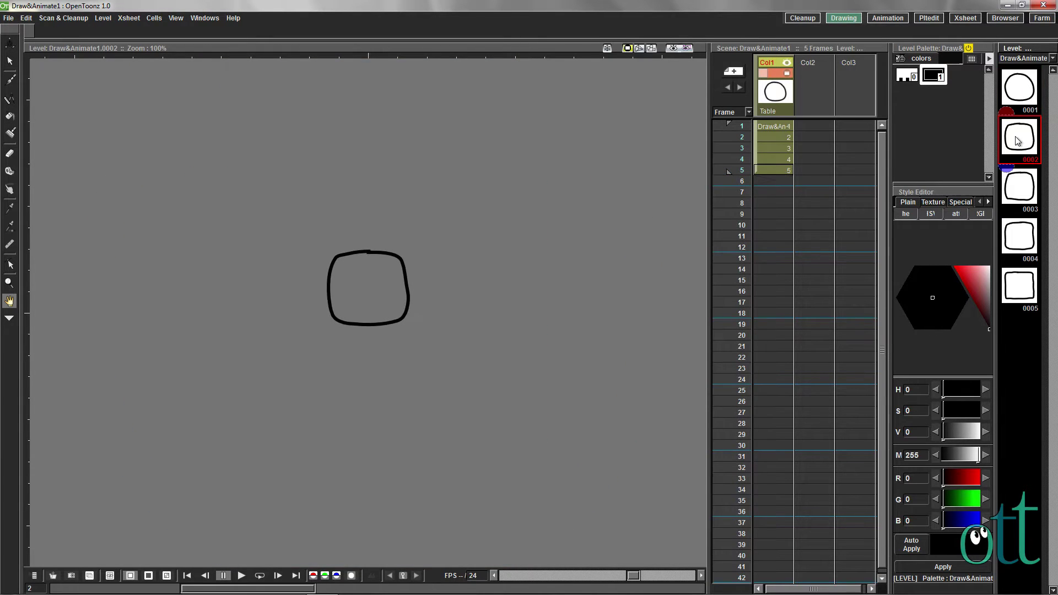
left_click(1024, 186)
left_click(1023, 233)
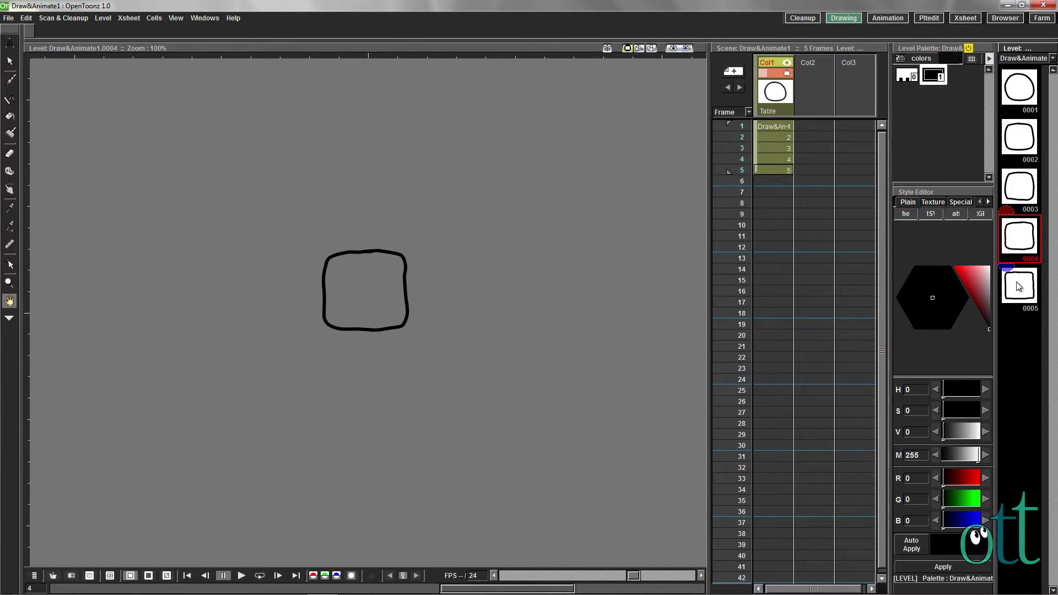
left_click(1016, 283)
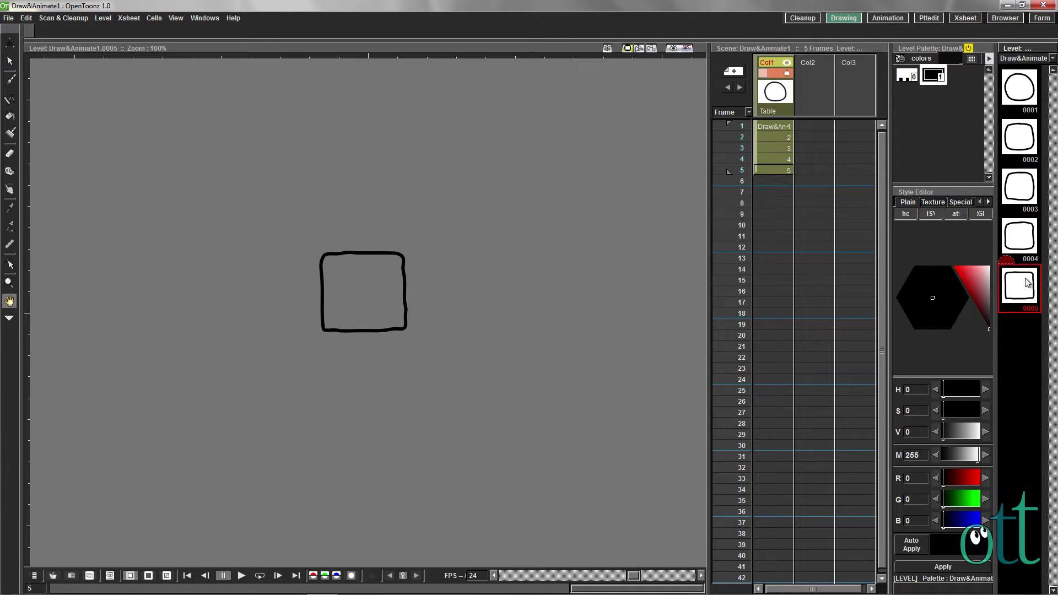
left_click(1027, 284, "shift")
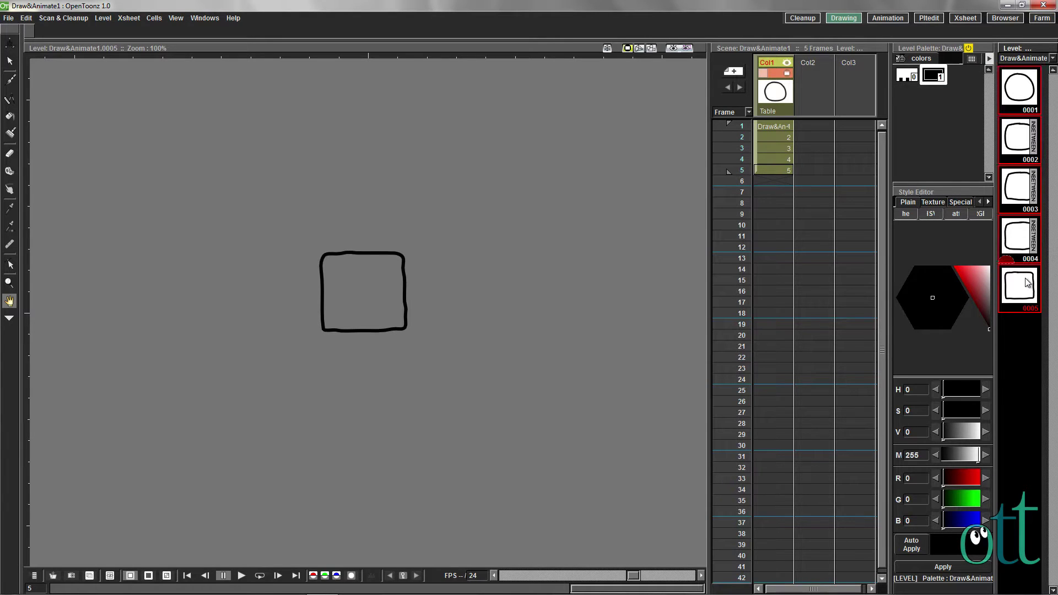
right_click(1023, 282)
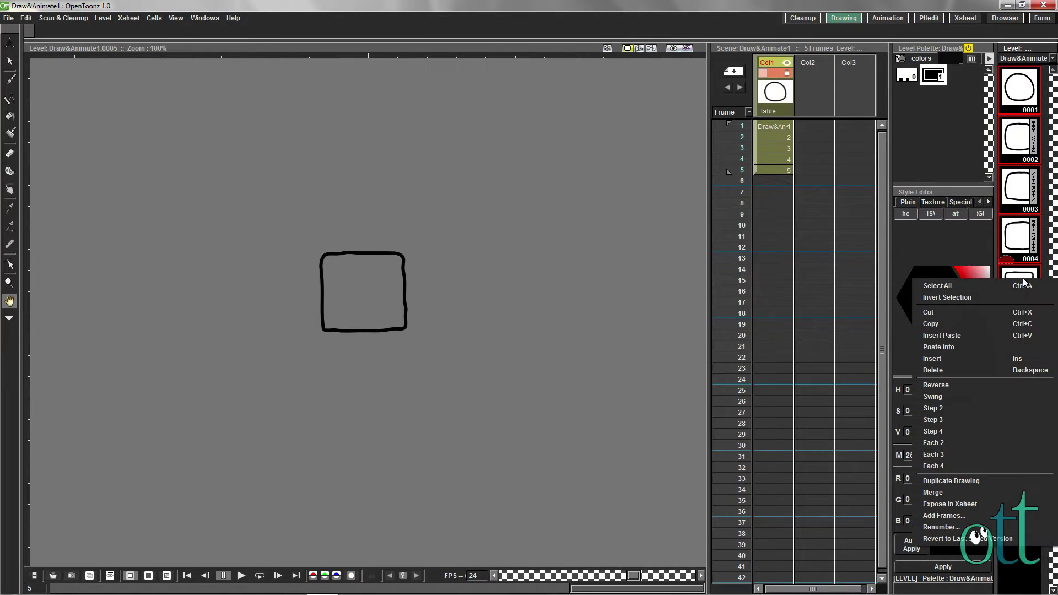
left_click(938, 323)
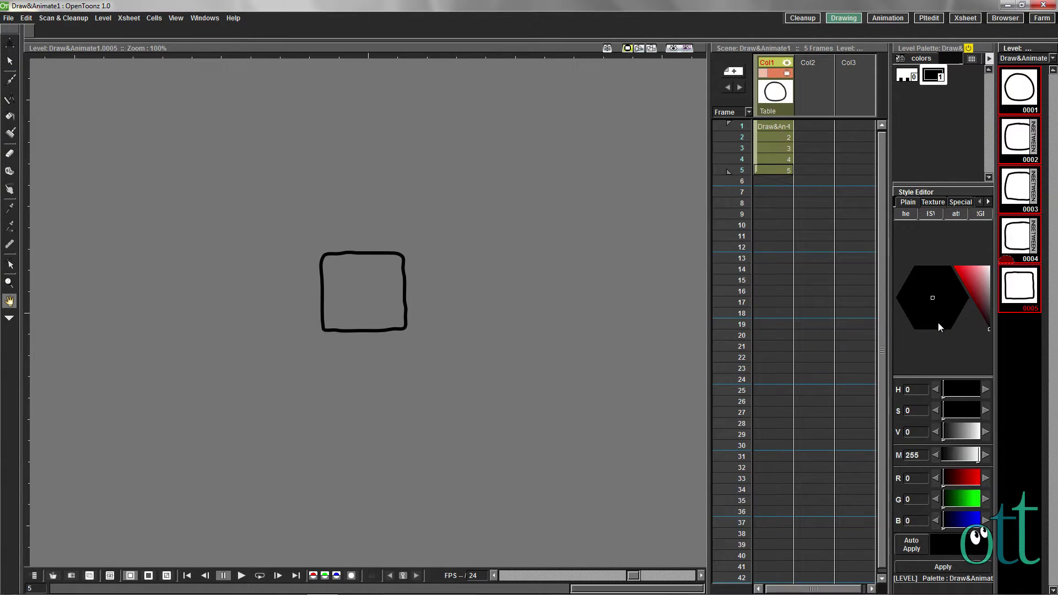
left_click(1024, 329)
right_click(1023, 329)
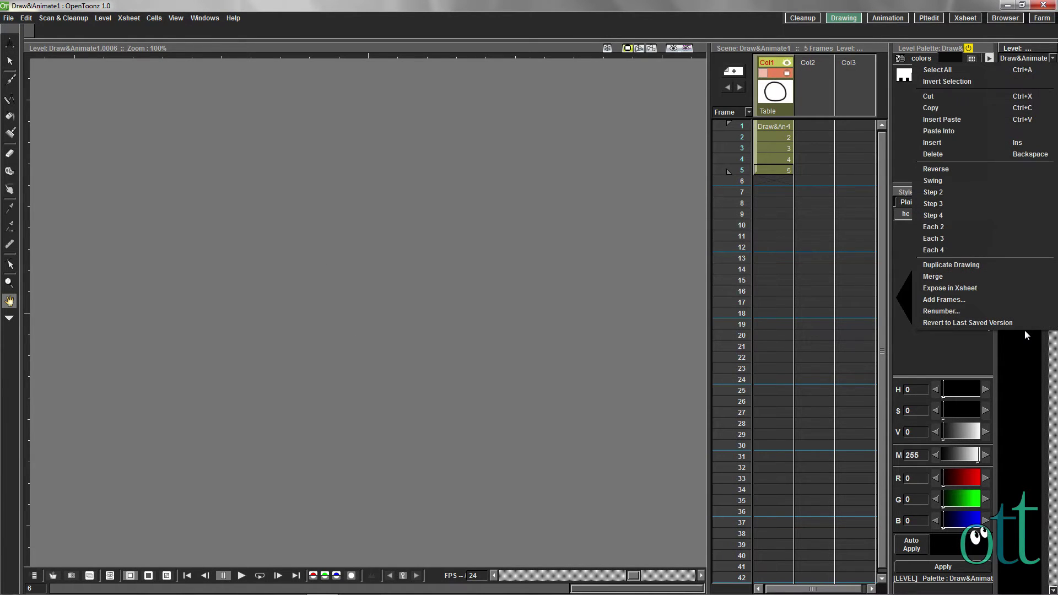
left_click(947, 117)
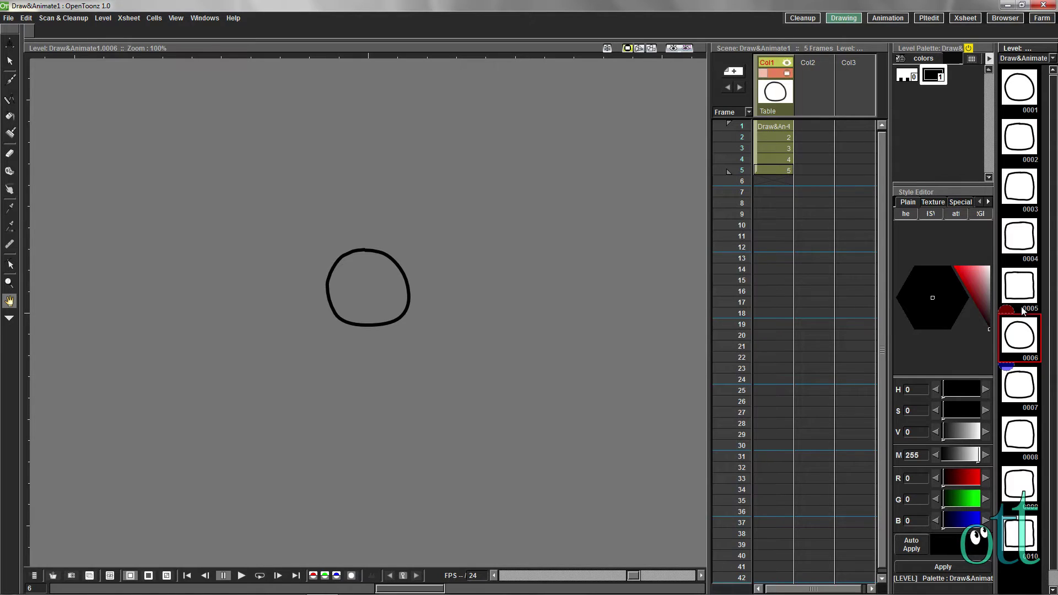
key("ctrl+z")
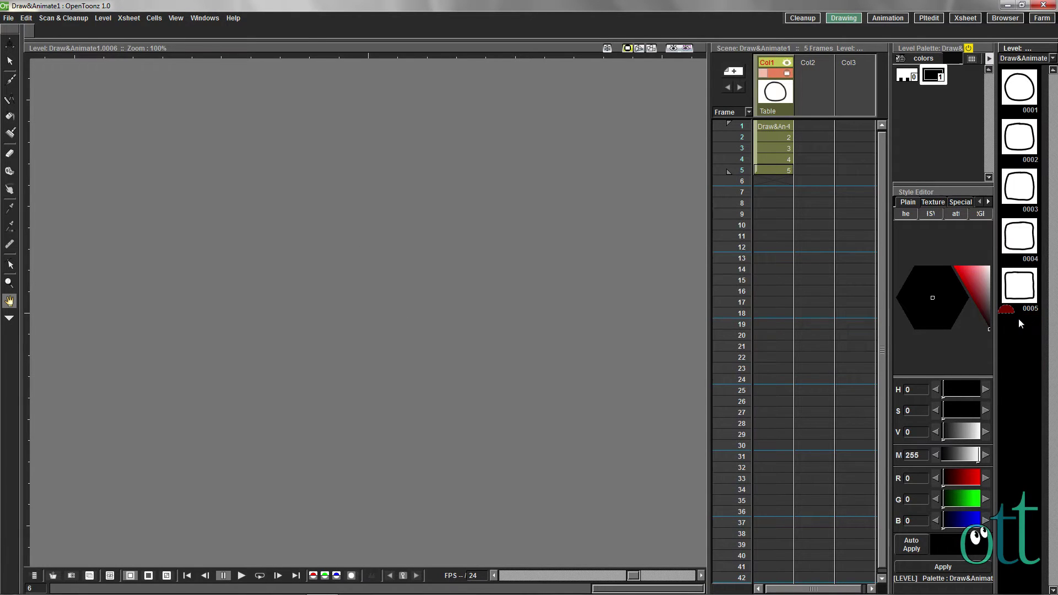
Duplicate drawings 0001–0005 as new drawings 0006–0010 and display drawing 0006
left_click(1014, 285)
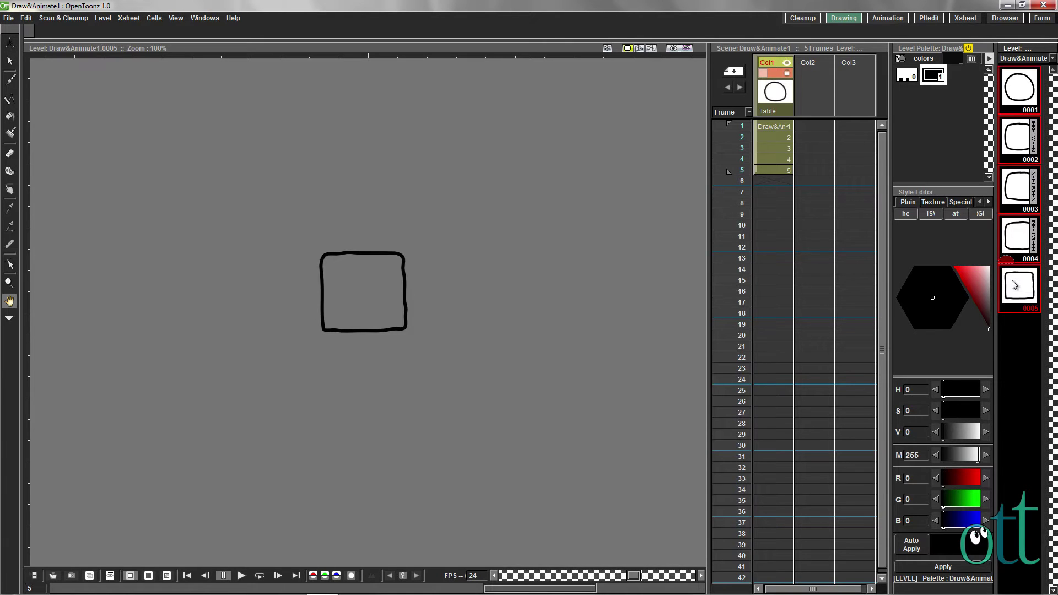
right_click(1011, 279)
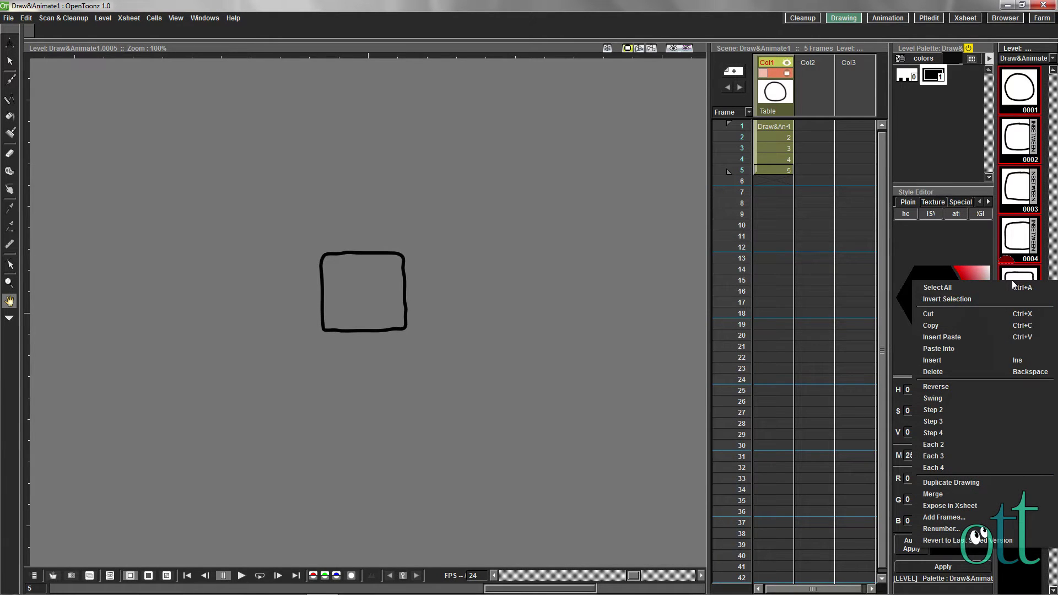
left_click(960, 481)
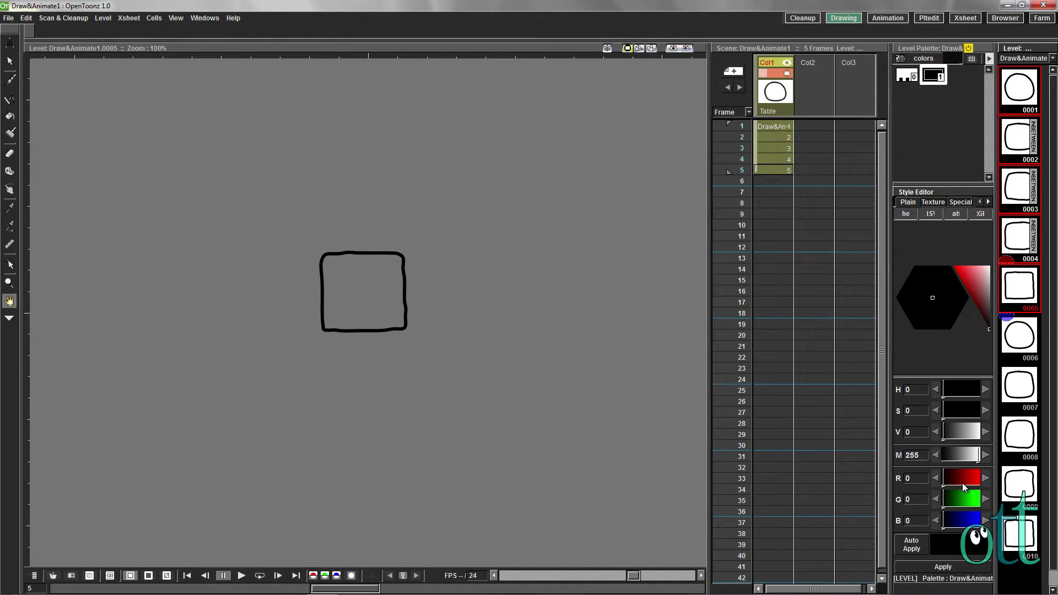
left_click(1019, 339)
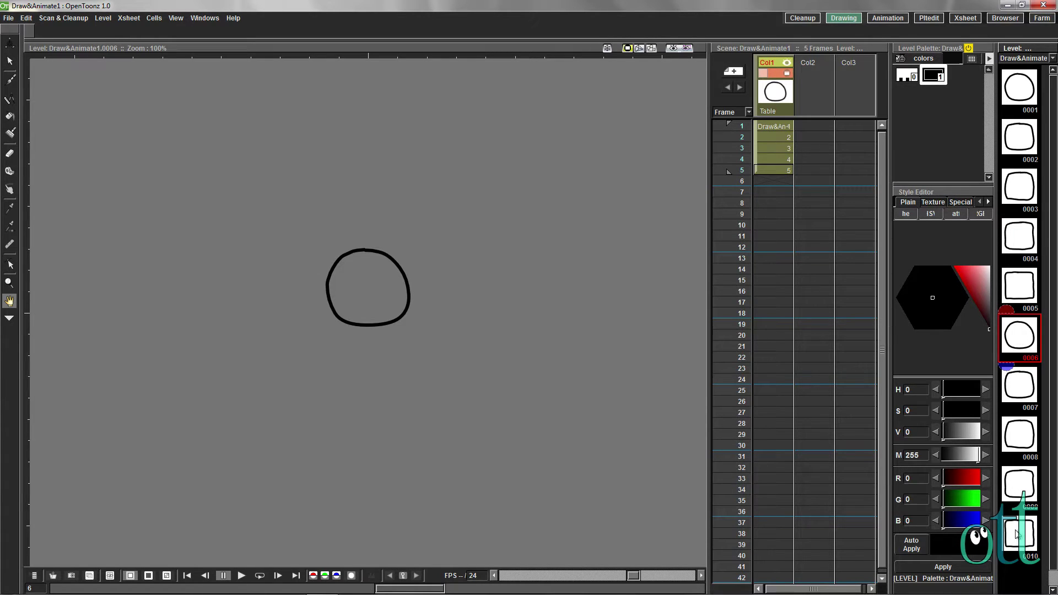
Select drawings 0006–0010 and reverse their order so 0006 becomes the square
left_click(1017, 533, "shift")
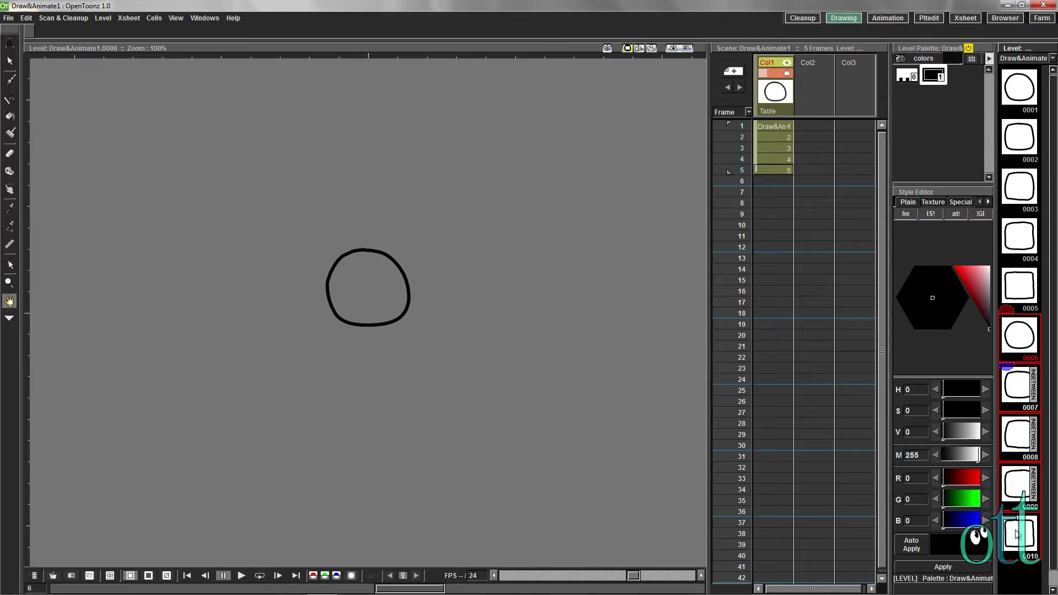
right_click(1016, 338)
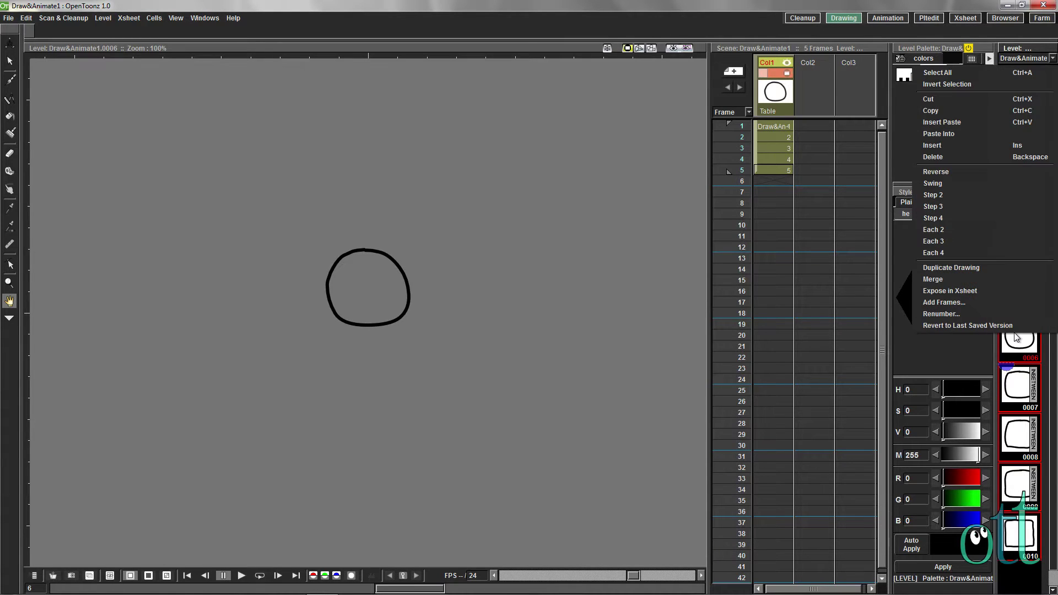
left_click(940, 171)
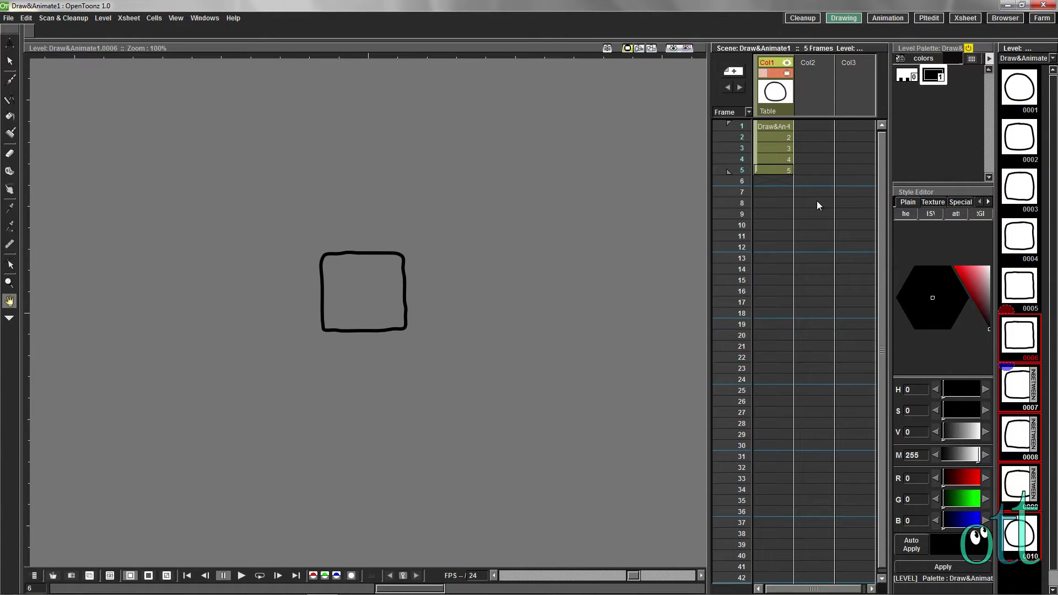
Play the animation in camera view at 15 fps, then show drawing 0001 alone
key("p")
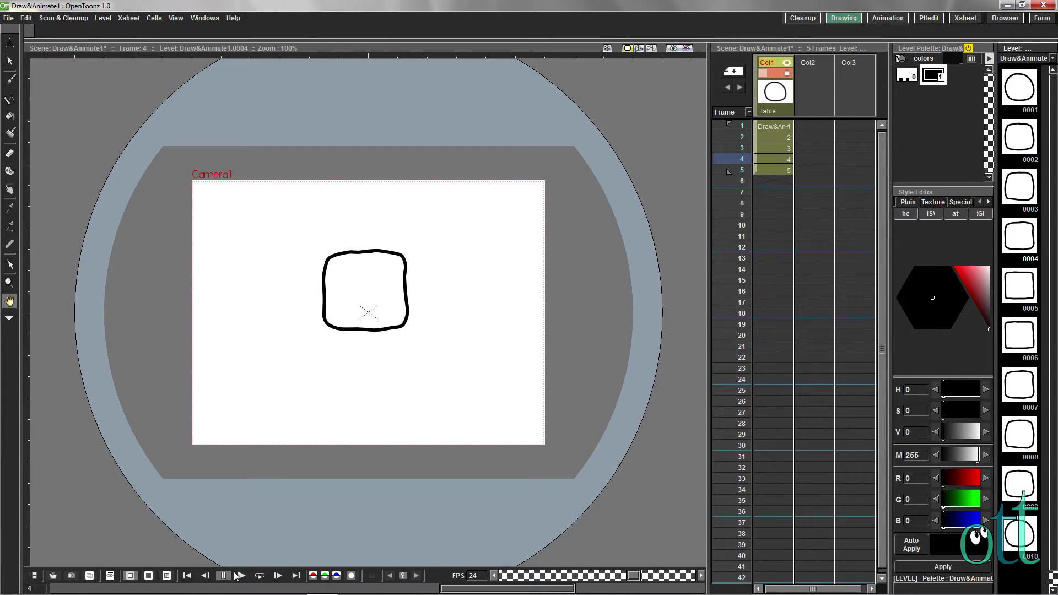
left_click(241, 576)
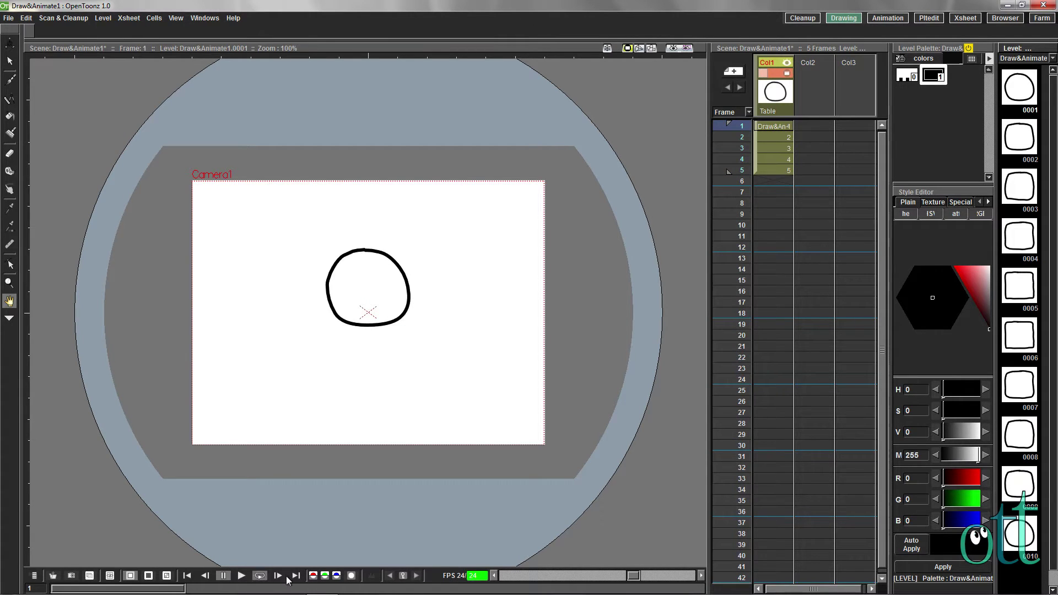
left_click_drag(634, 576, 614, 577)
left_click(241, 576)
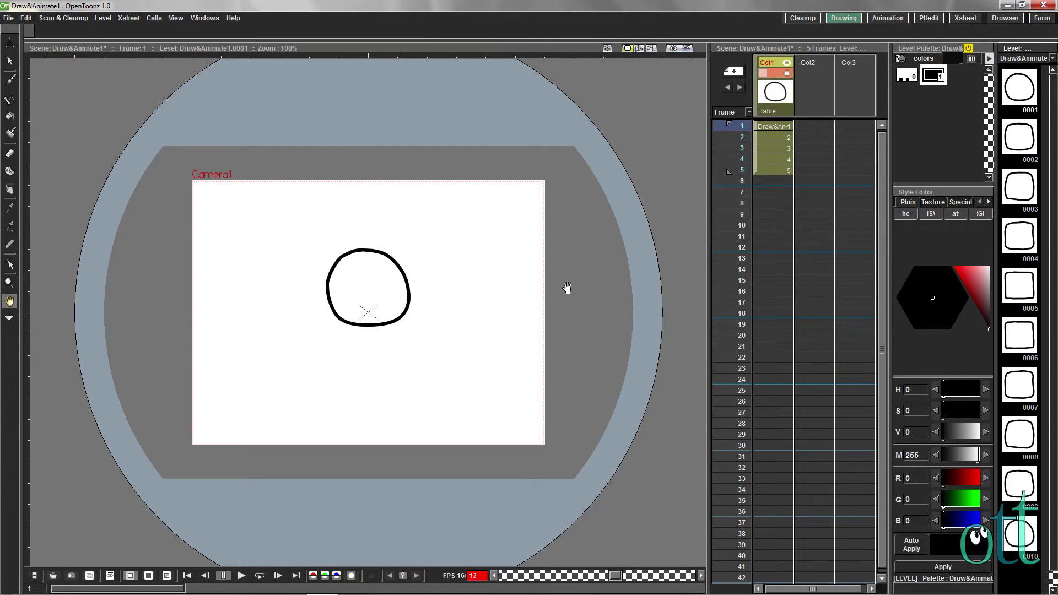
left_click(1026, 92)
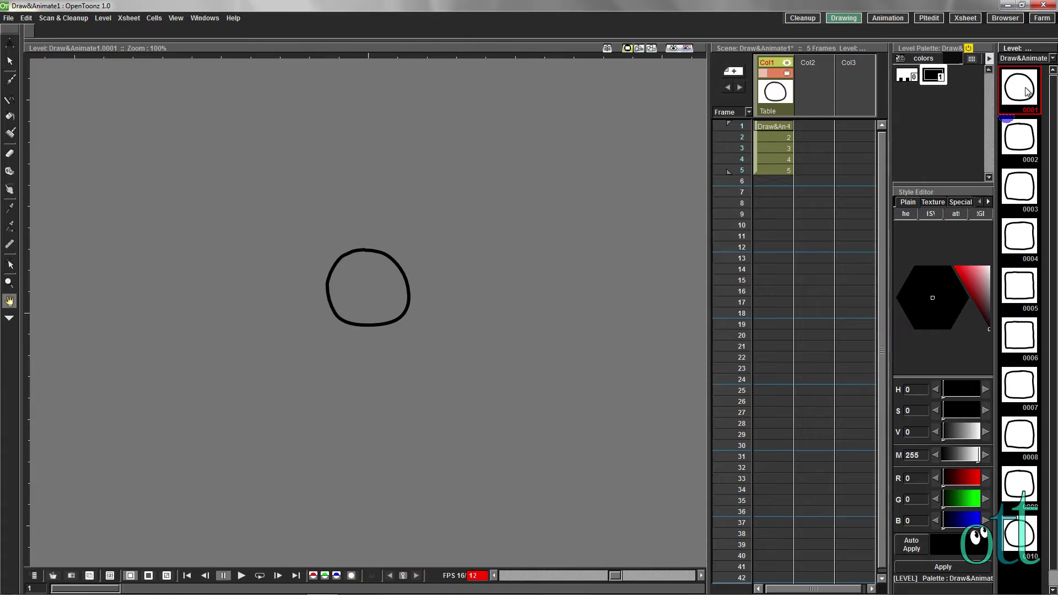
Expose all ten level drawings in a new Xsheet column and hide Col1 from the camstand
key("ctrl+a")
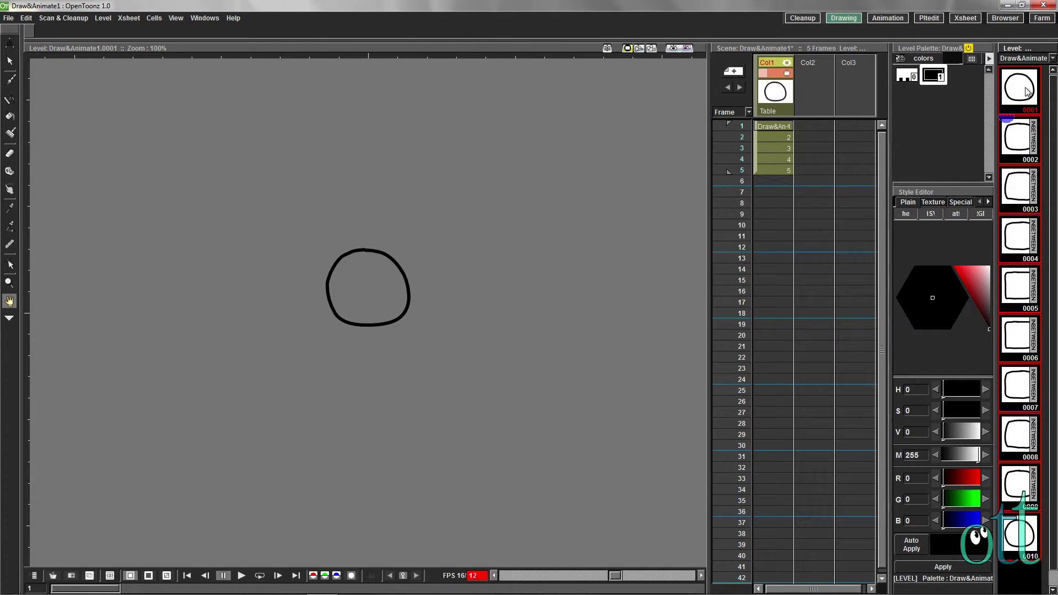
right_click(1026, 92)
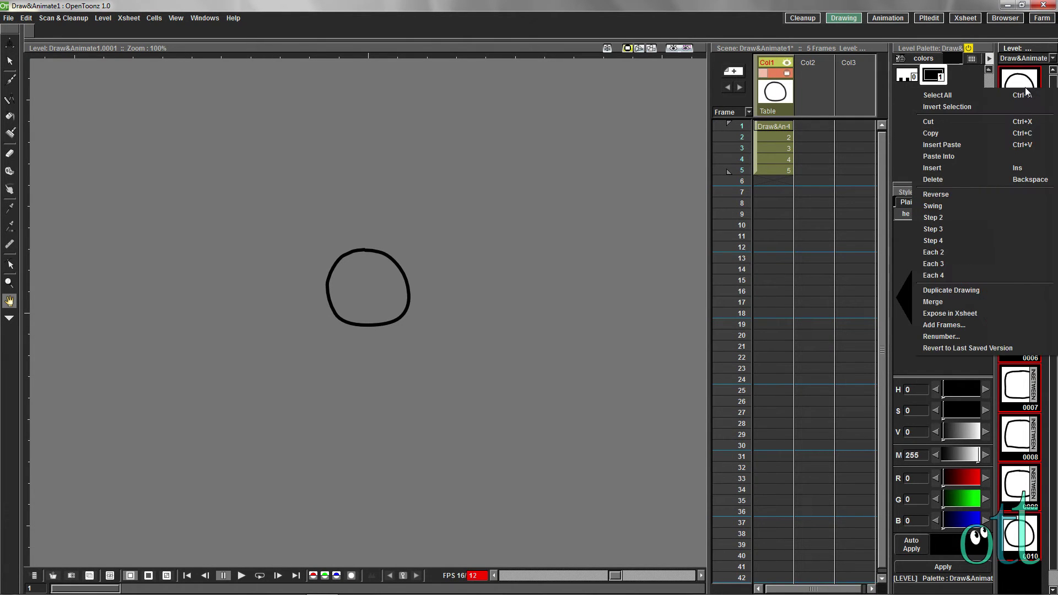
left_click(959, 312)
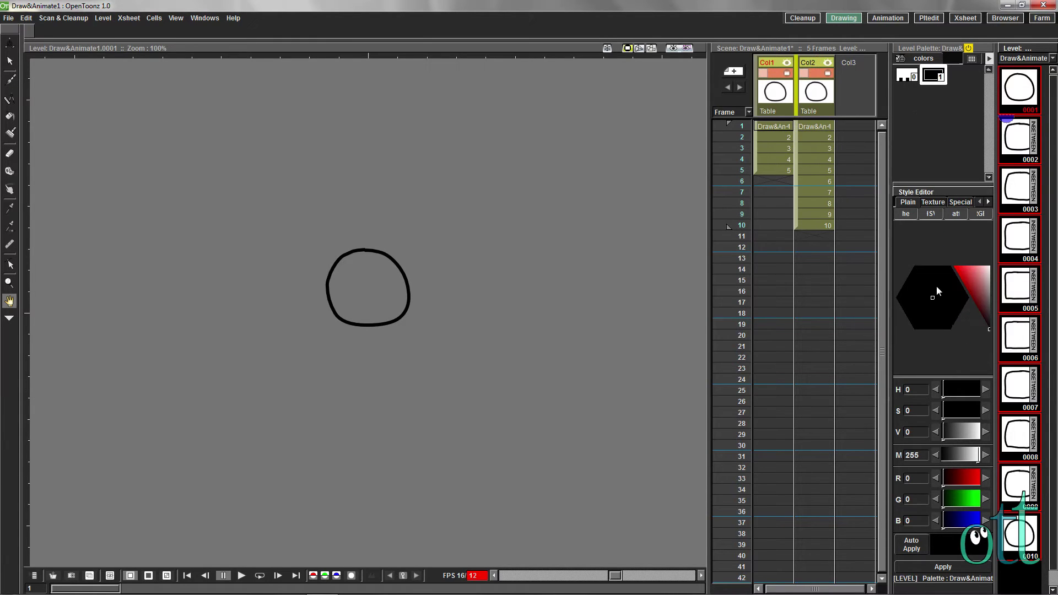
left_click(786, 73)
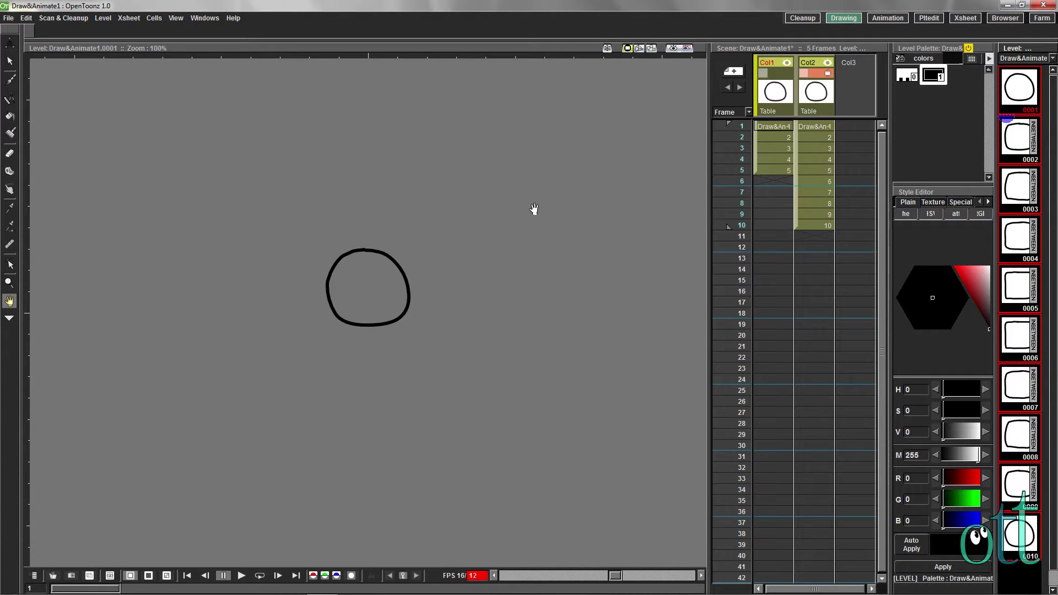
Play back, then make Col1 visible and Col2 hidden on the camstand and replay
left_click(240, 576)
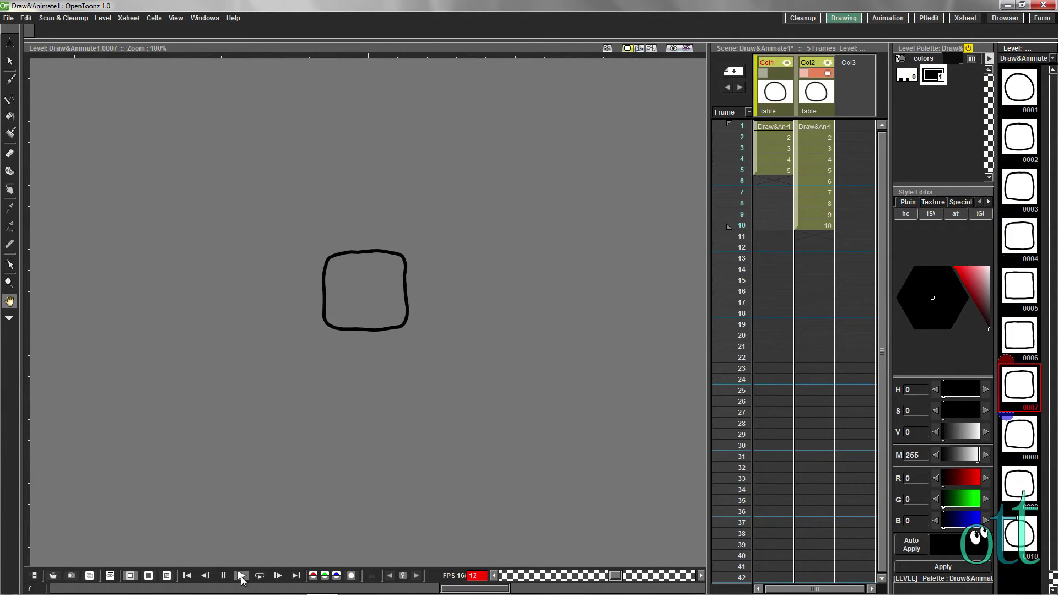
left_click(787, 73)
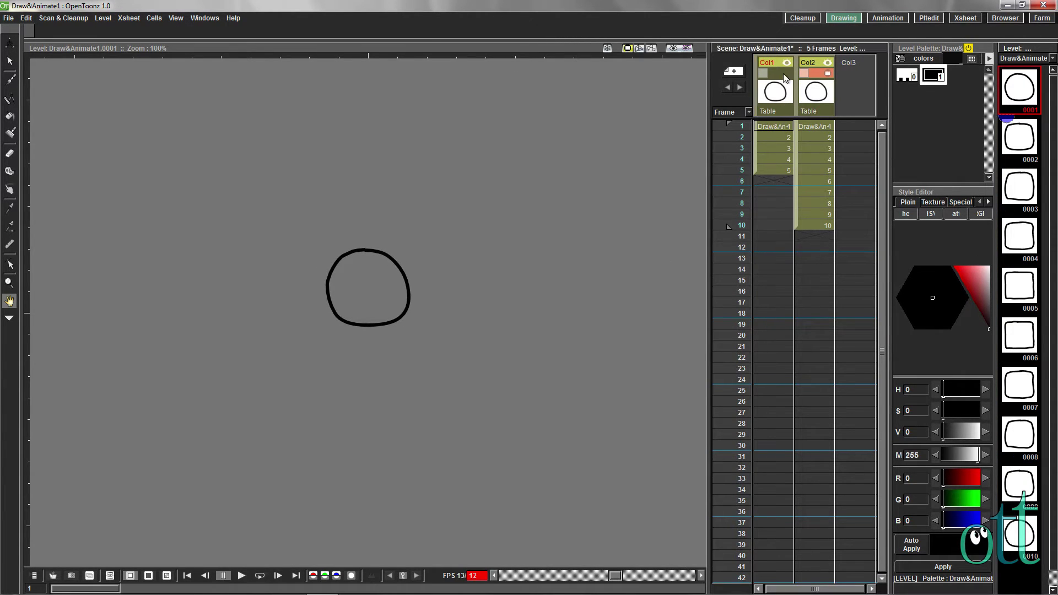
left_click(810, 73)
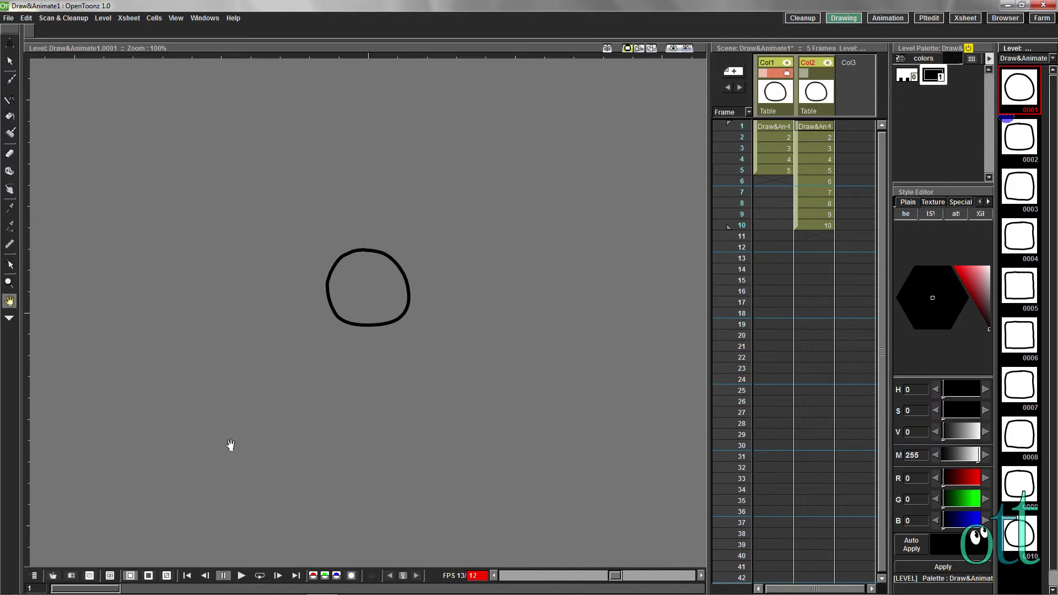
left_click(241, 575)
left_click(778, 125)
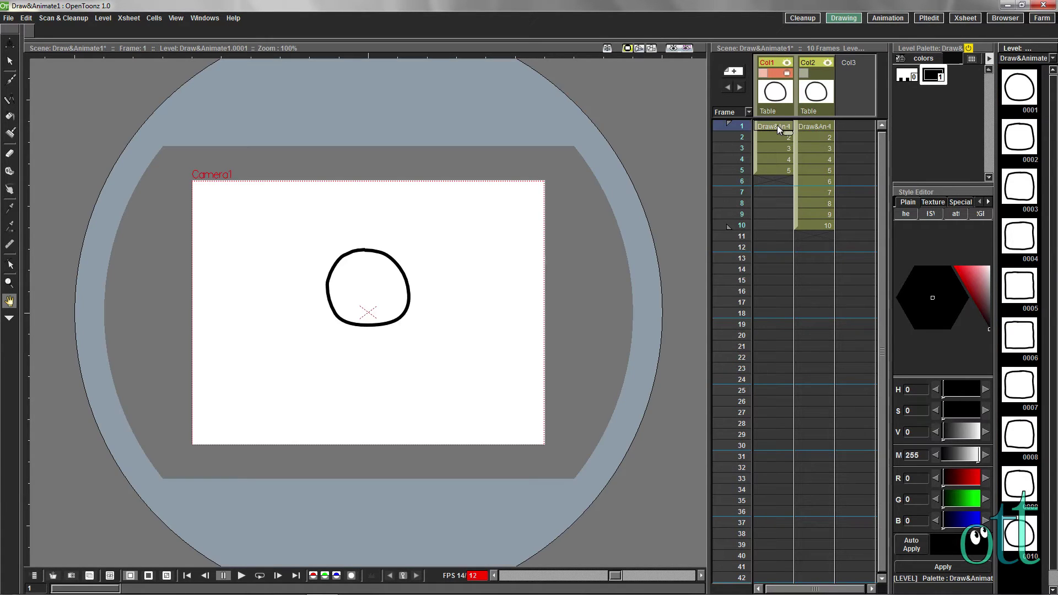
left_click(243, 576)
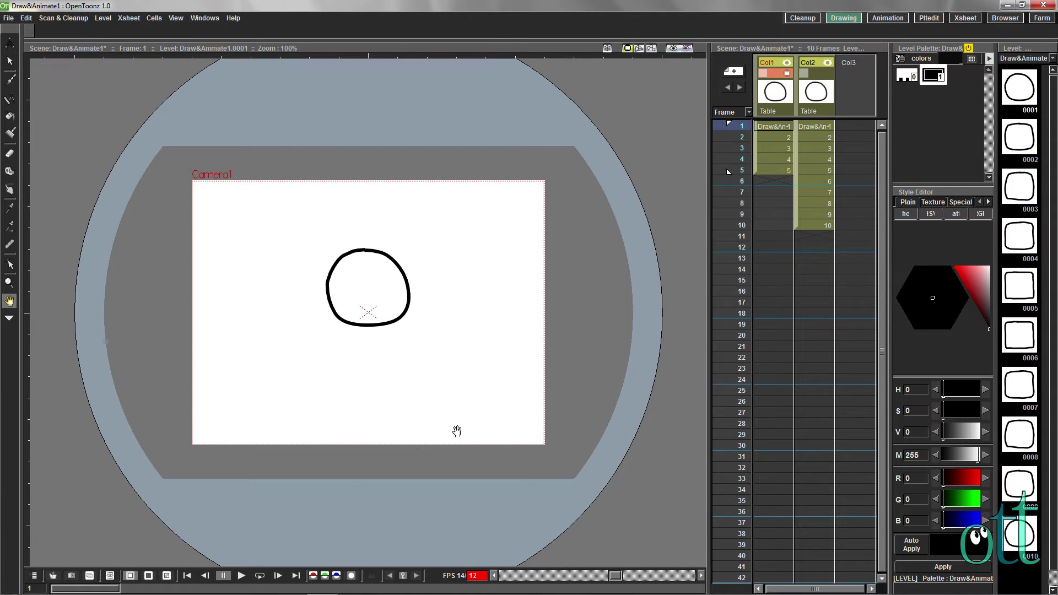
left_click(242, 576)
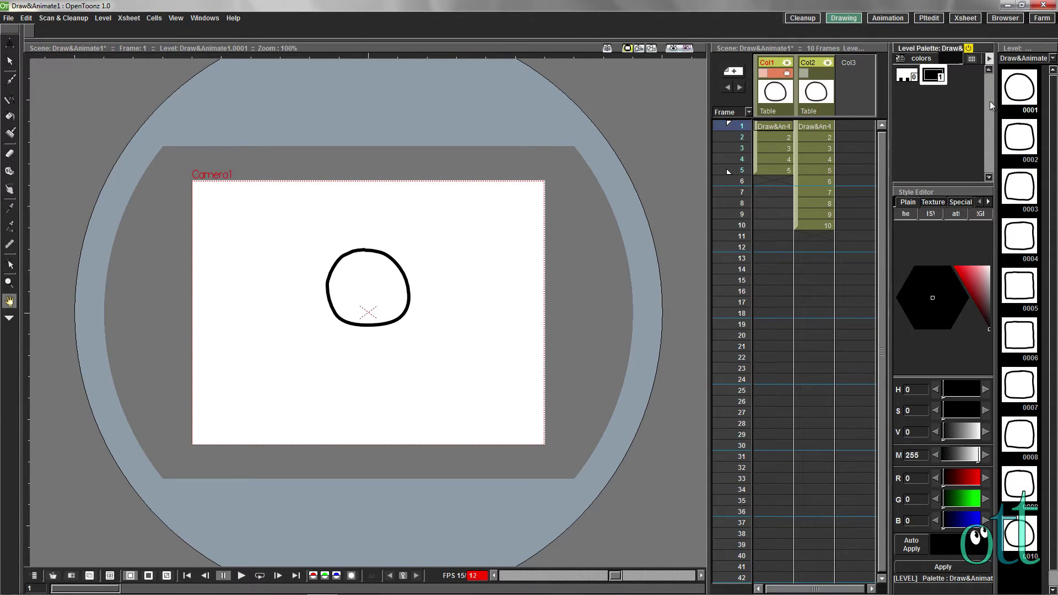
left_click(1026, 86)
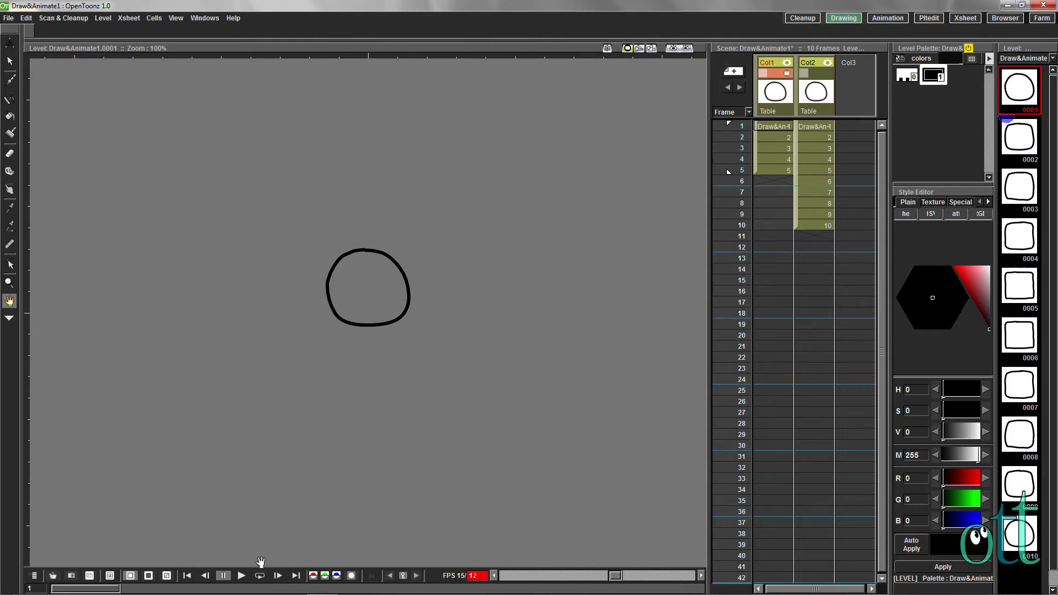
Play and stop, then hide Col1 and show Col2 on the camstand and replay
left_click(241, 575)
left_click(233, 579)
left_click(787, 74)
left_click(831, 72)
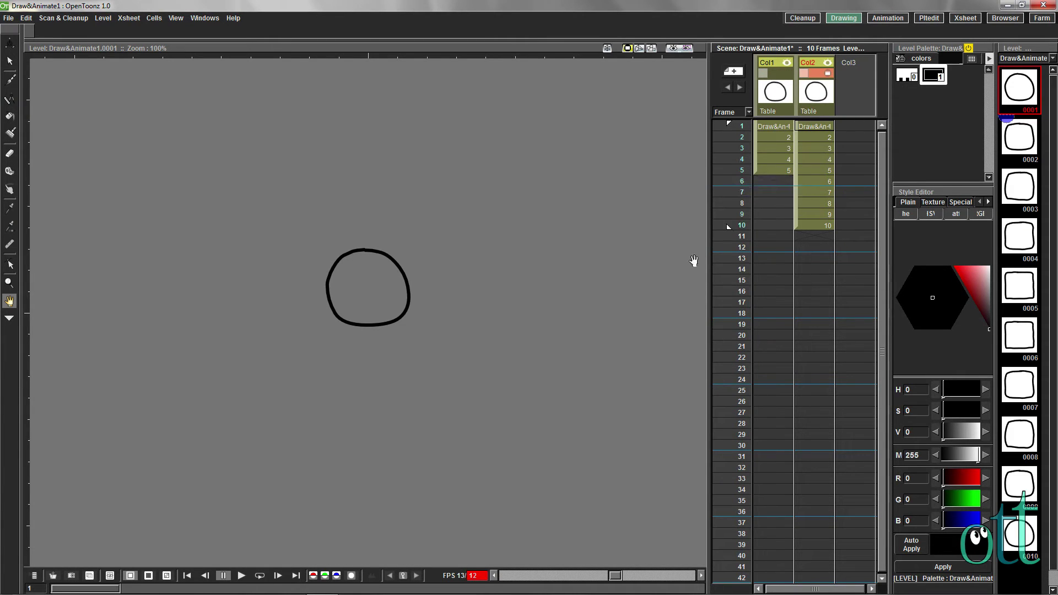
left_click(241, 575)
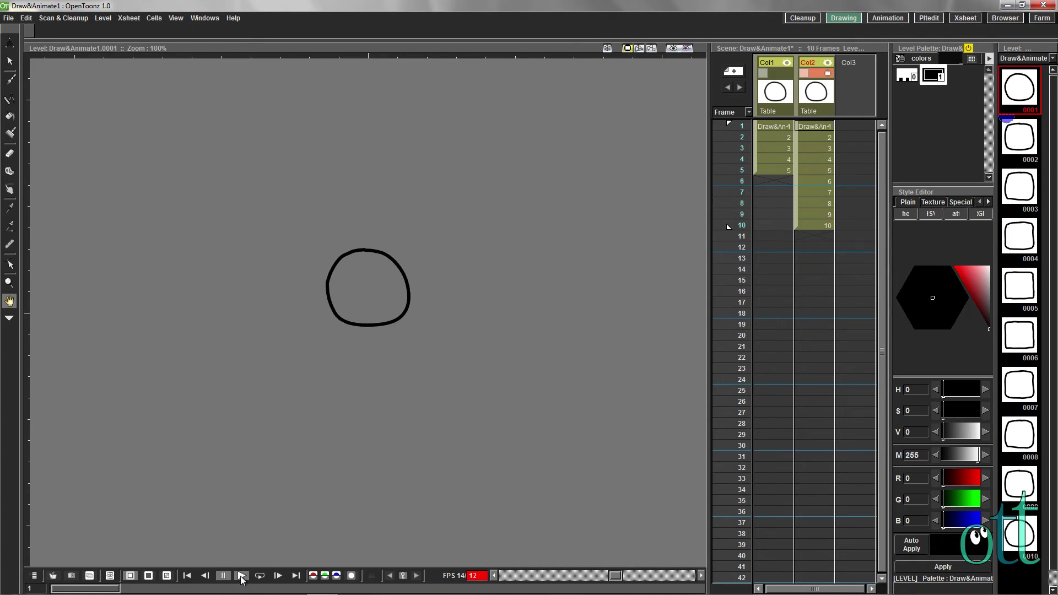
Play the scene in camera view from Col2 frame 1, then re-enable Col1's camstand visibility
left_click(817, 126)
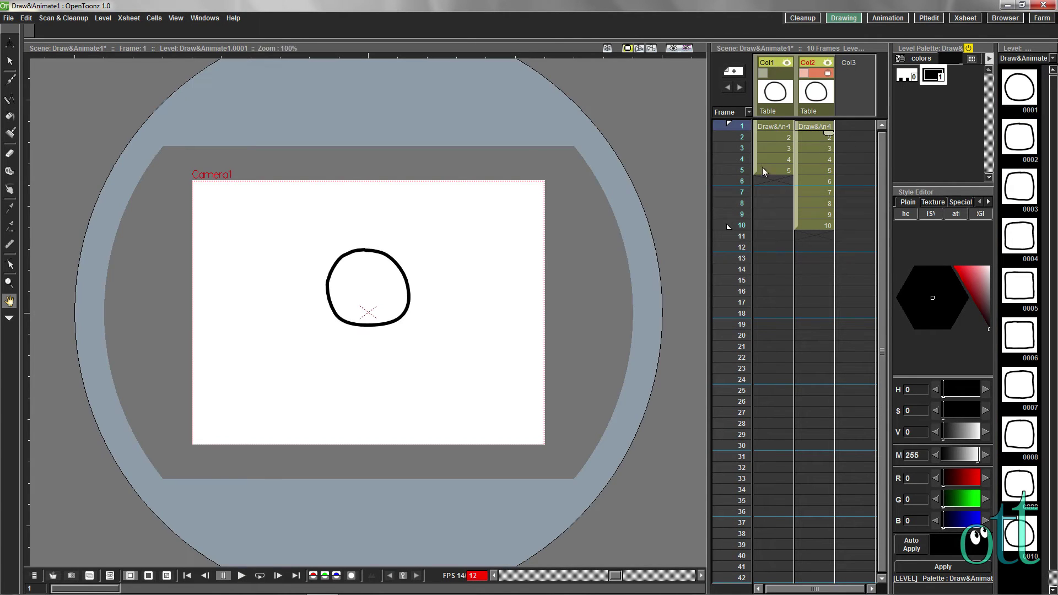
left_click(242, 575)
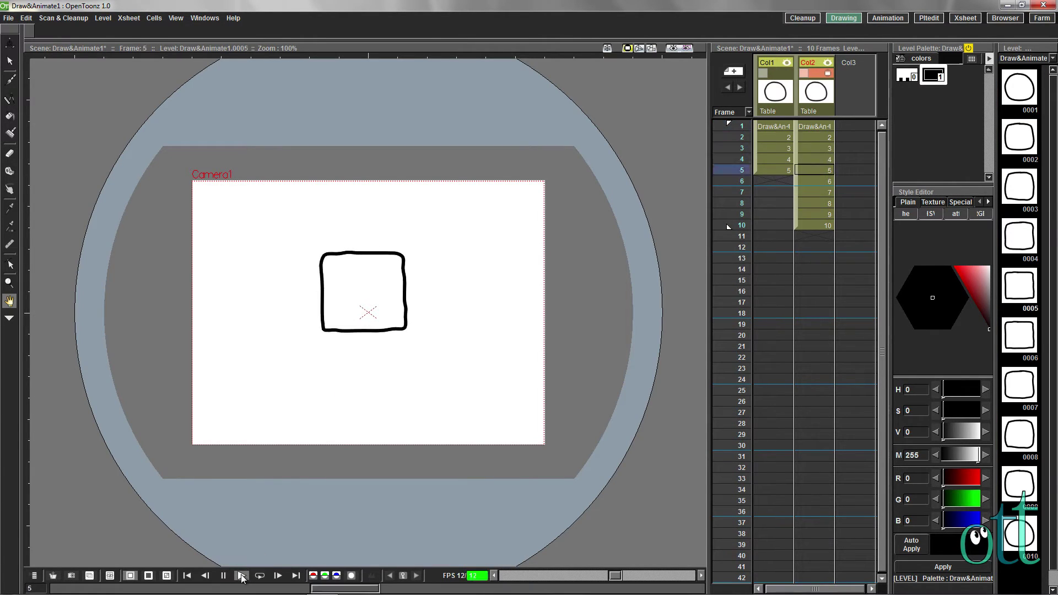
left_click(240, 575)
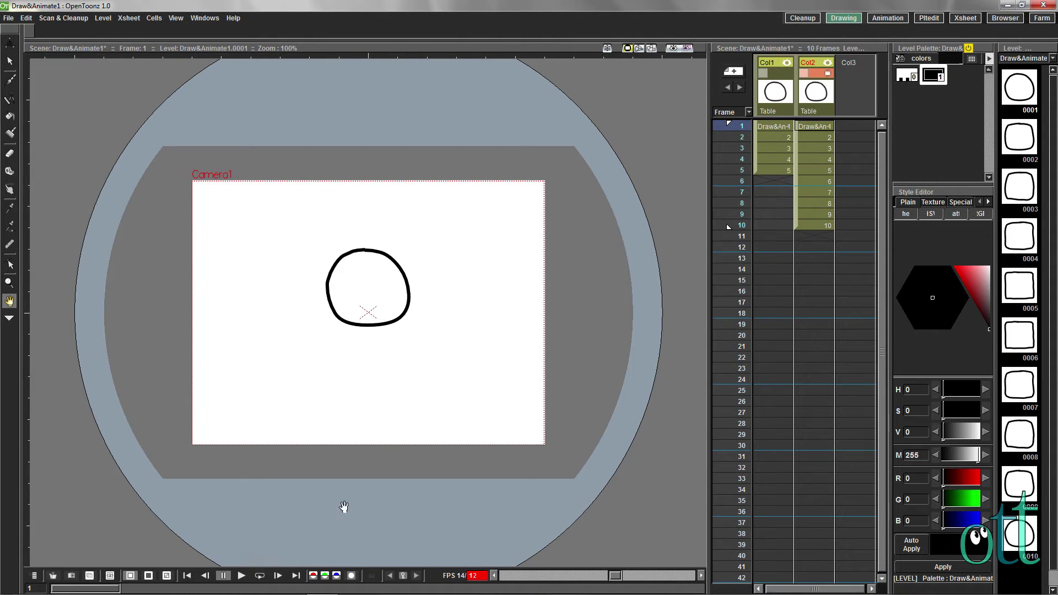
left_click(241, 575)
left_click(242, 576)
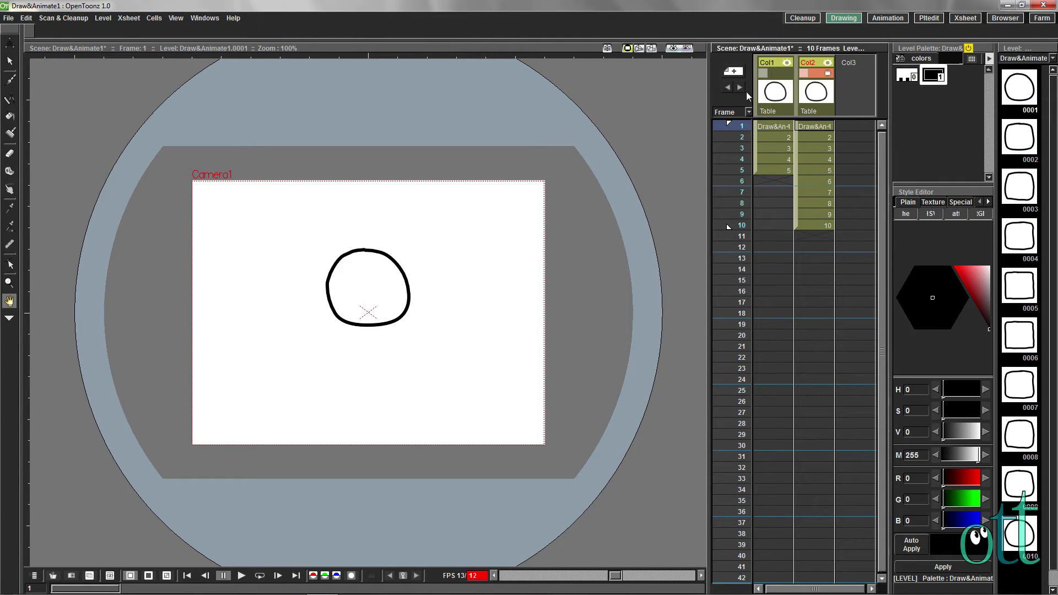
left_click(774, 72)
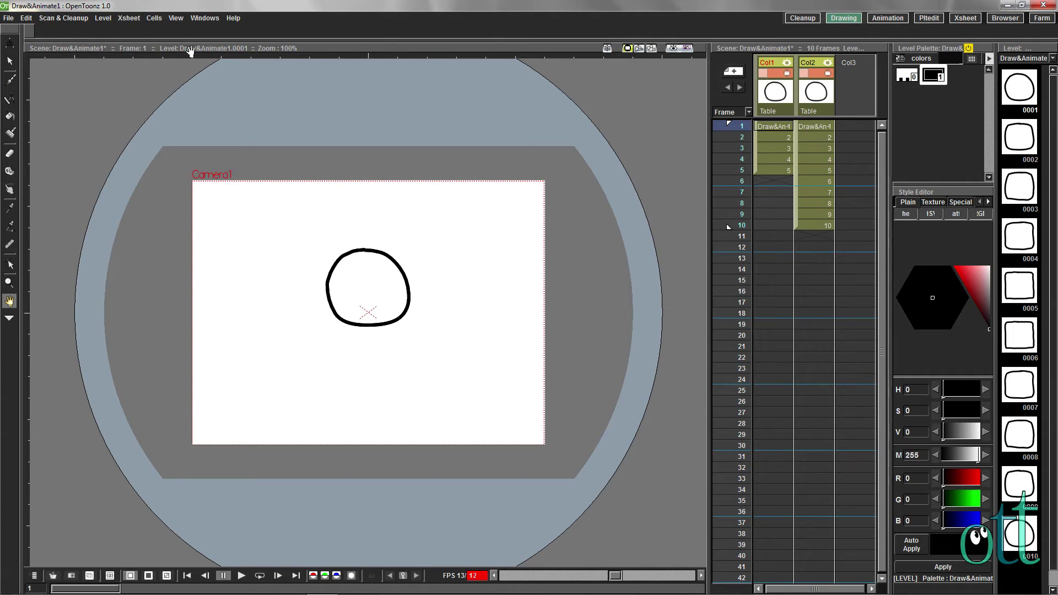
Undo the accidental deletion of the frame 1 circle drawing with Ctrl+Z
left_click(27, 19)
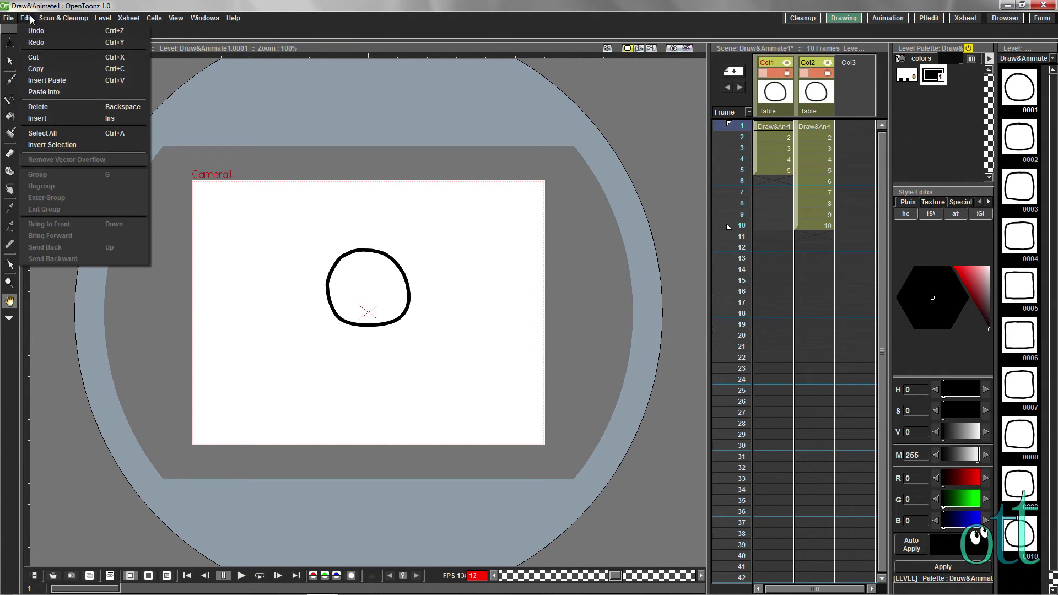
left_click(33, 107)
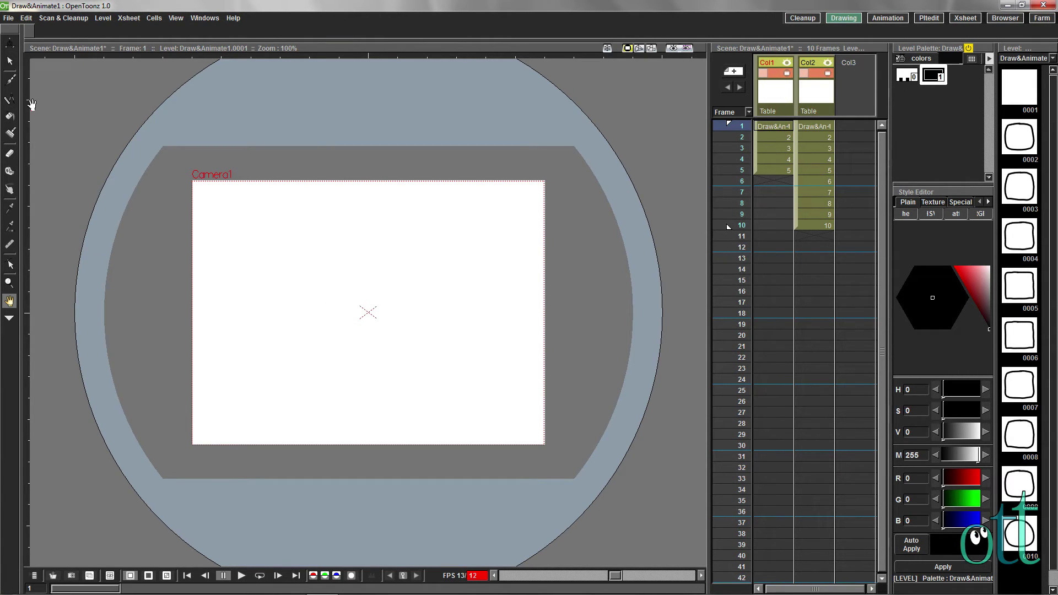
key("ctrl+z")
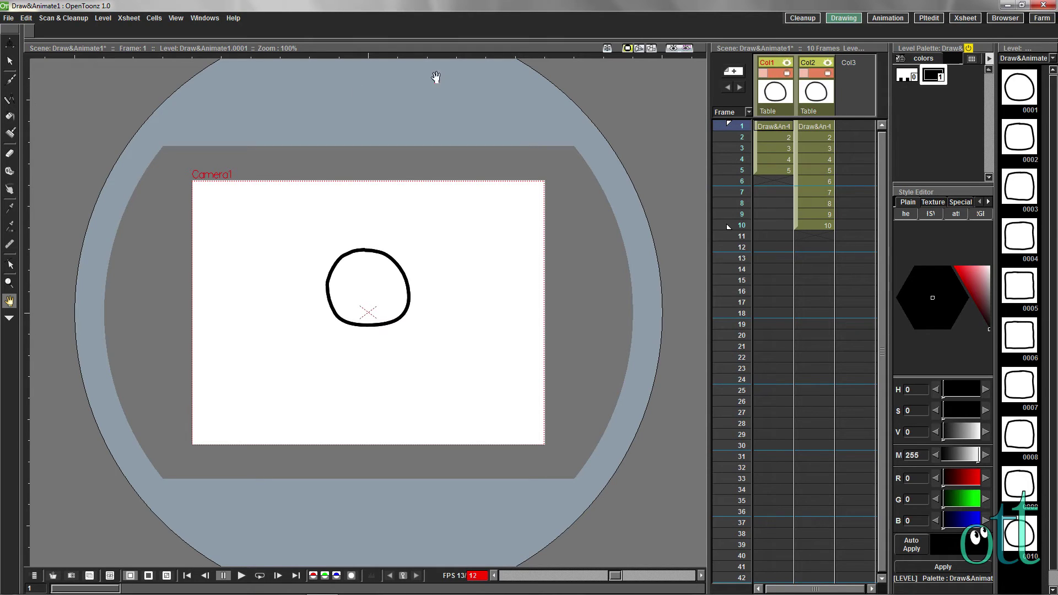
Delete the Col1 column so the ten-drawing column becomes column 1
left_click(778, 93)
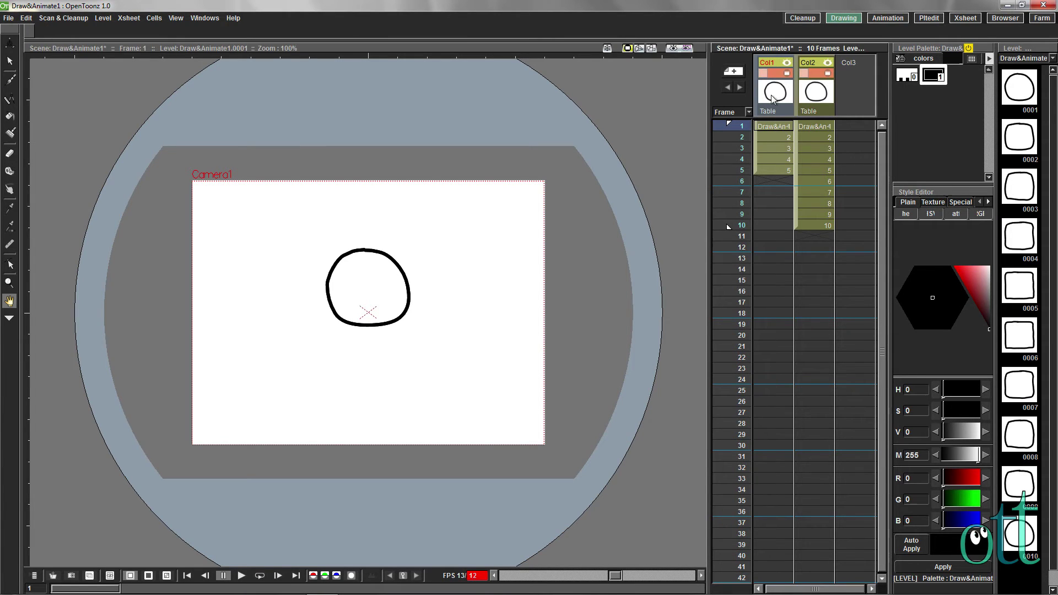
right_click(772, 98)
left_click(798, 138)
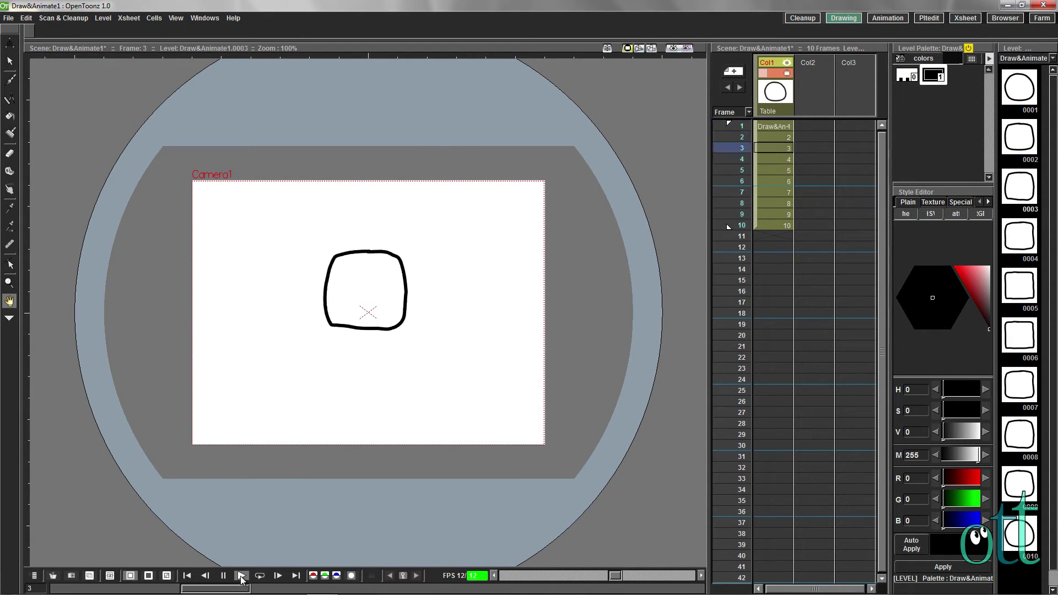
Stop playback, select all ten Level Strip drawings and apply Step 2
left_click(223, 576)
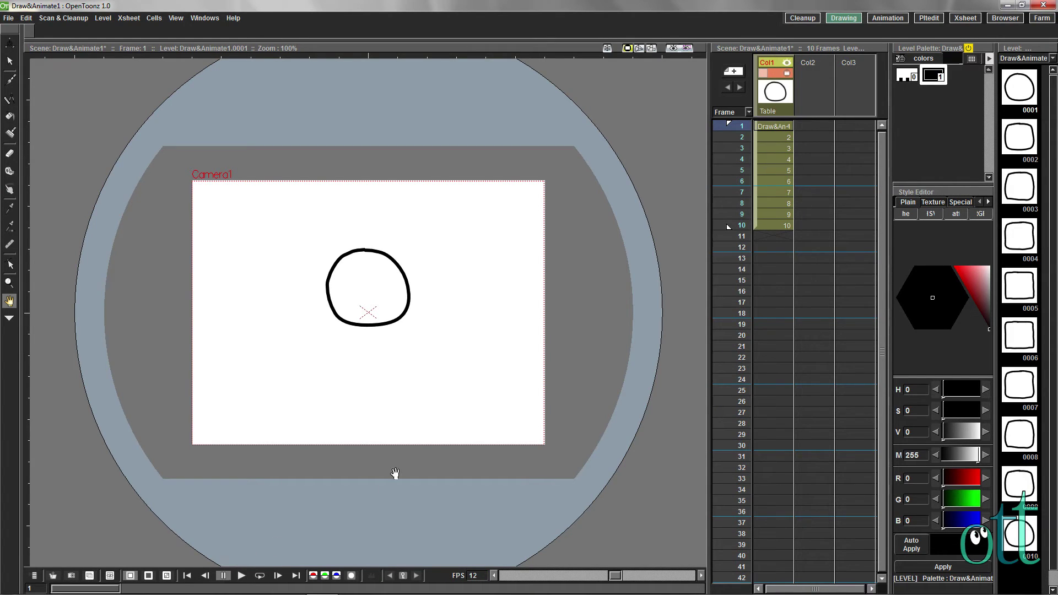
left_click(1017, 84)
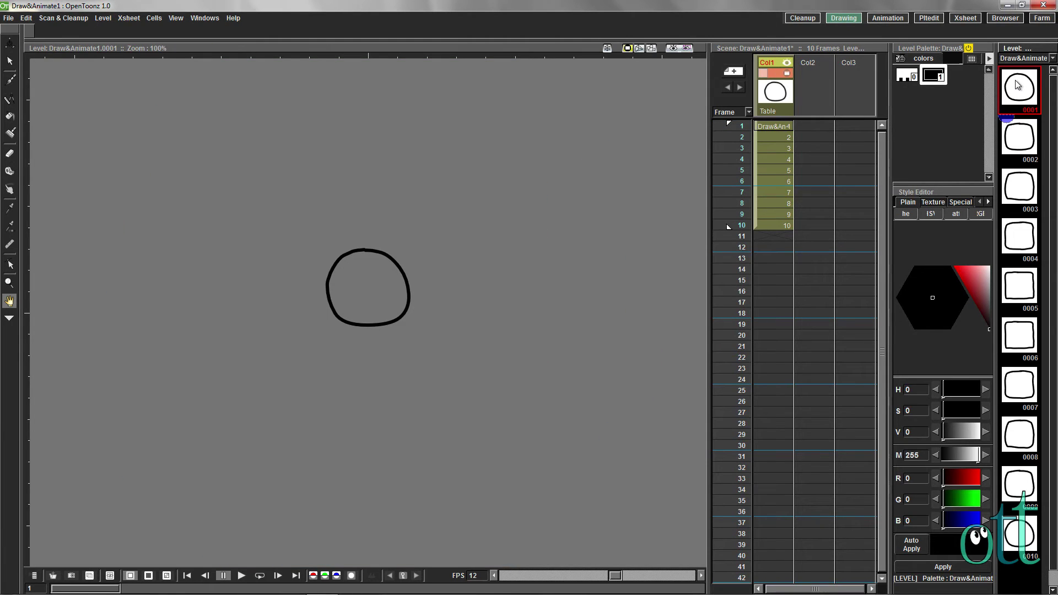
key("ctrl+a")
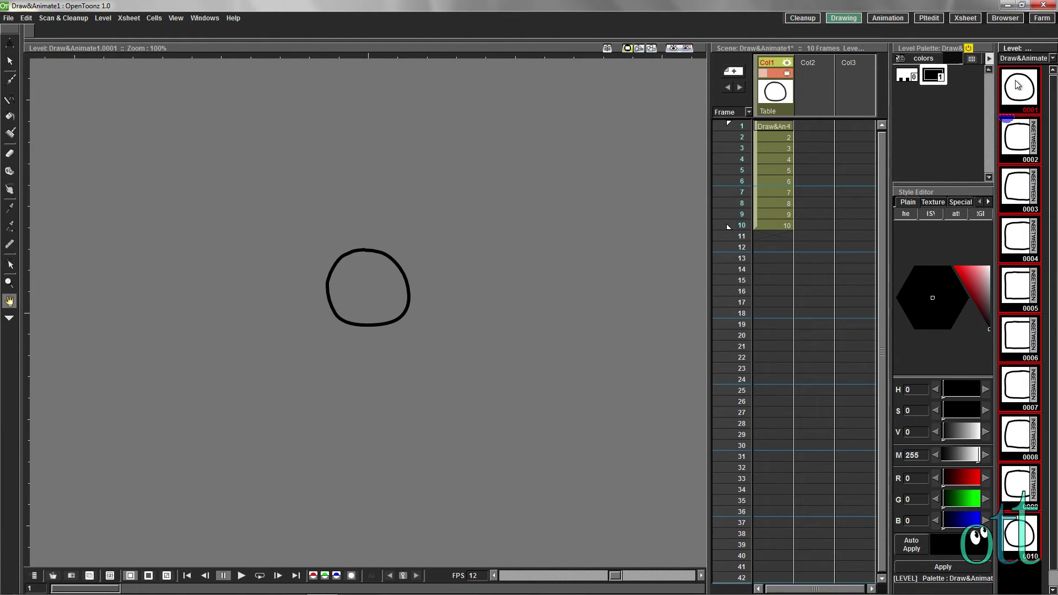
right_click(1016, 84)
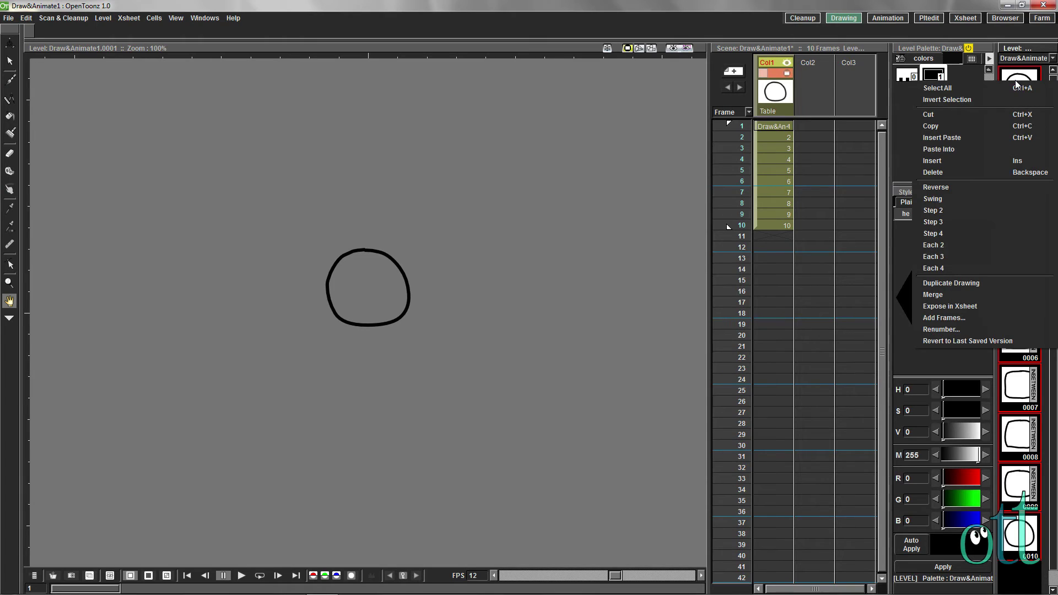
left_click(934, 210)
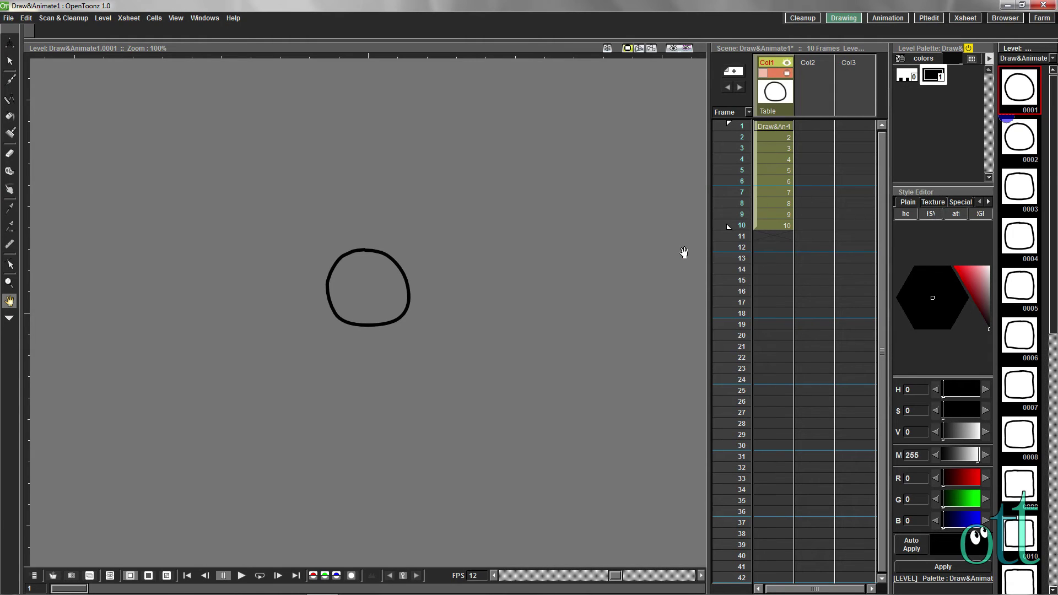
Play the stepped animation in camera view, restarting from frame 1
left_click(241, 575)
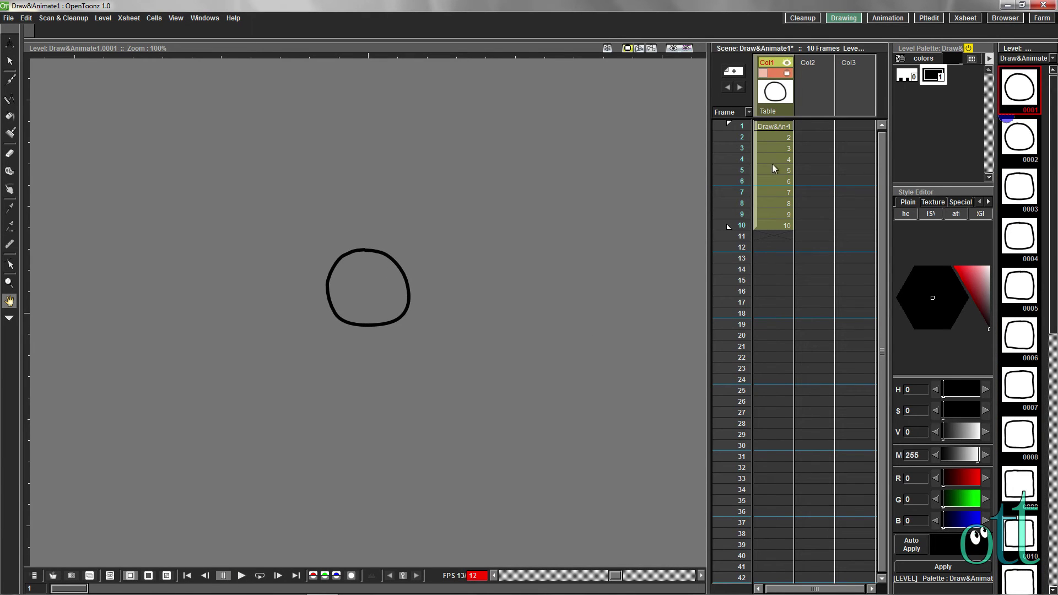
left_click(772, 125)
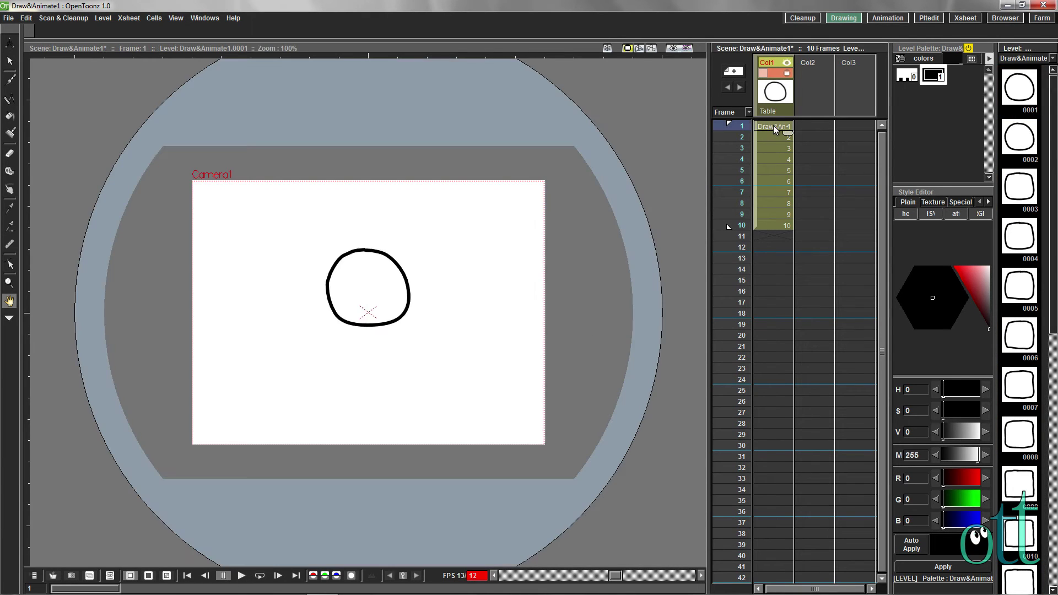
left_click(240, 575)
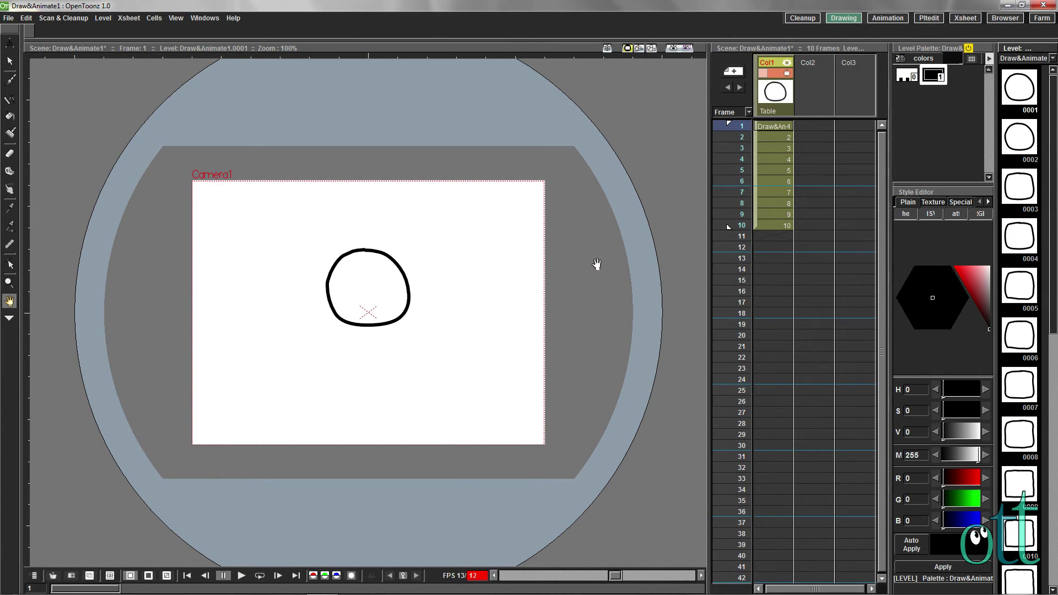
Expose all of the level's drawings in a new second Xsheet column spanning frames 1–20
left_click(1025, 89)
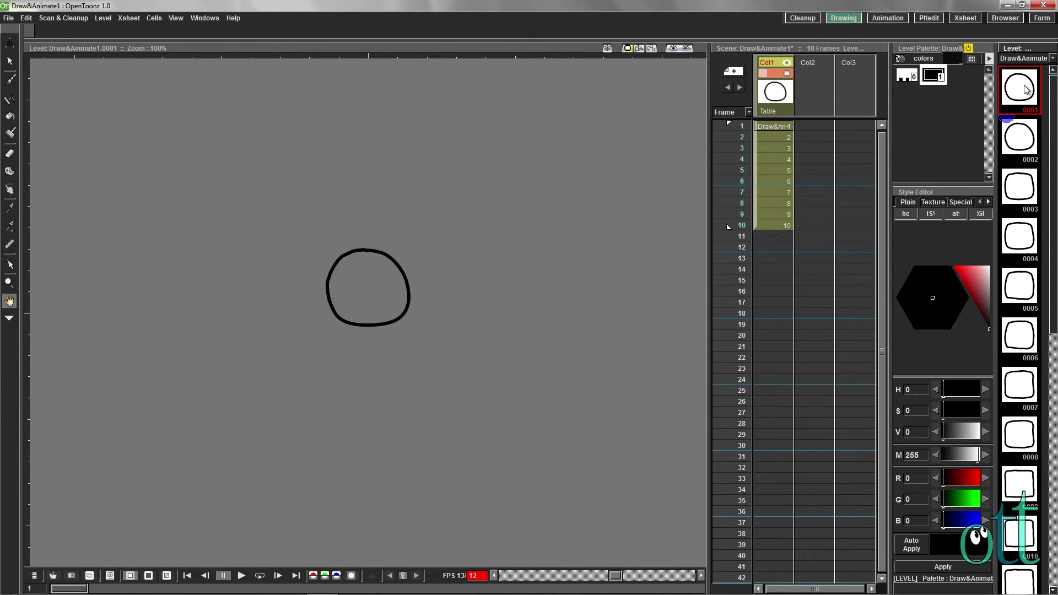
key("ctrl+a")
right_click(1026, 90)
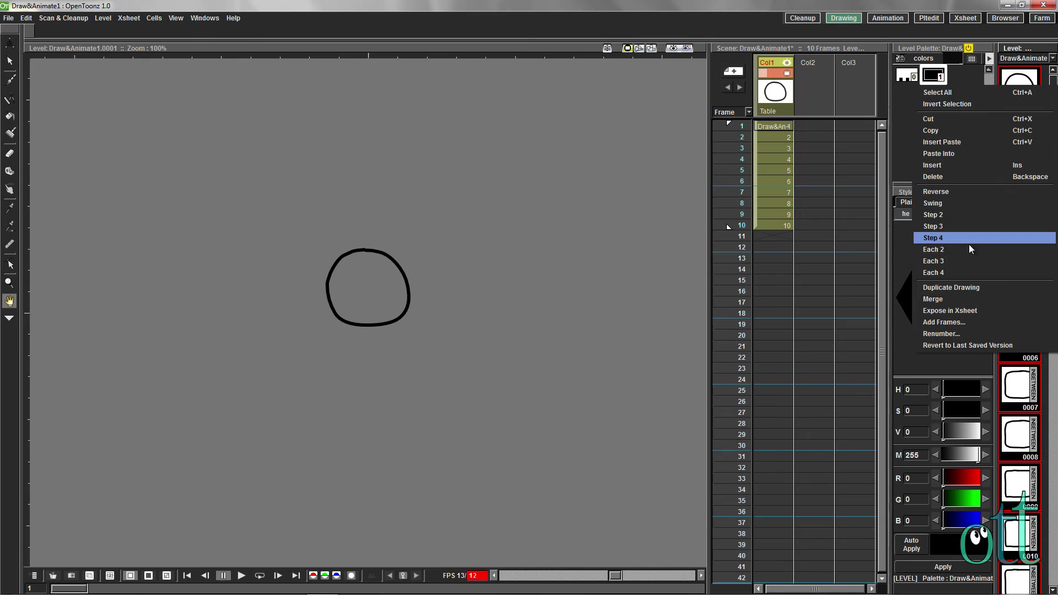
left_click(940, 312)
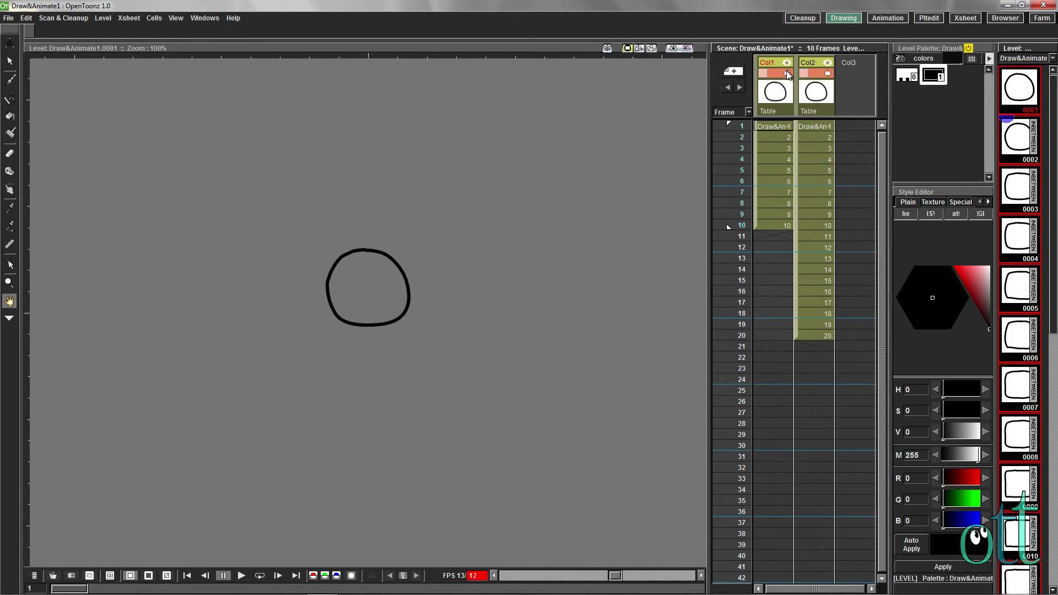
Play the 20-frame animation twice from frame 1 of Col2
left_click(815, 127)
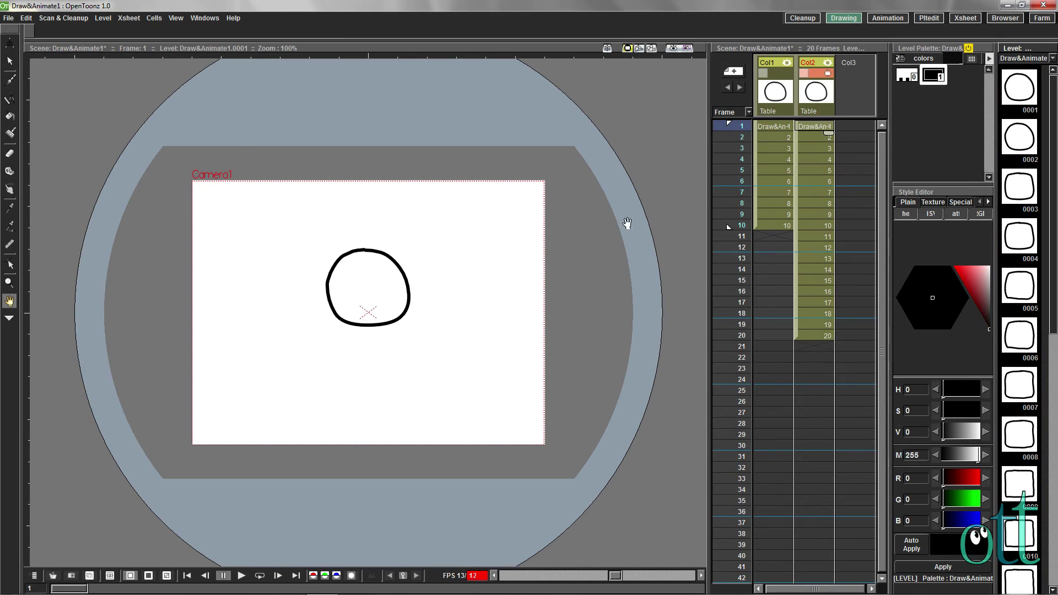
left_click(241, 575)
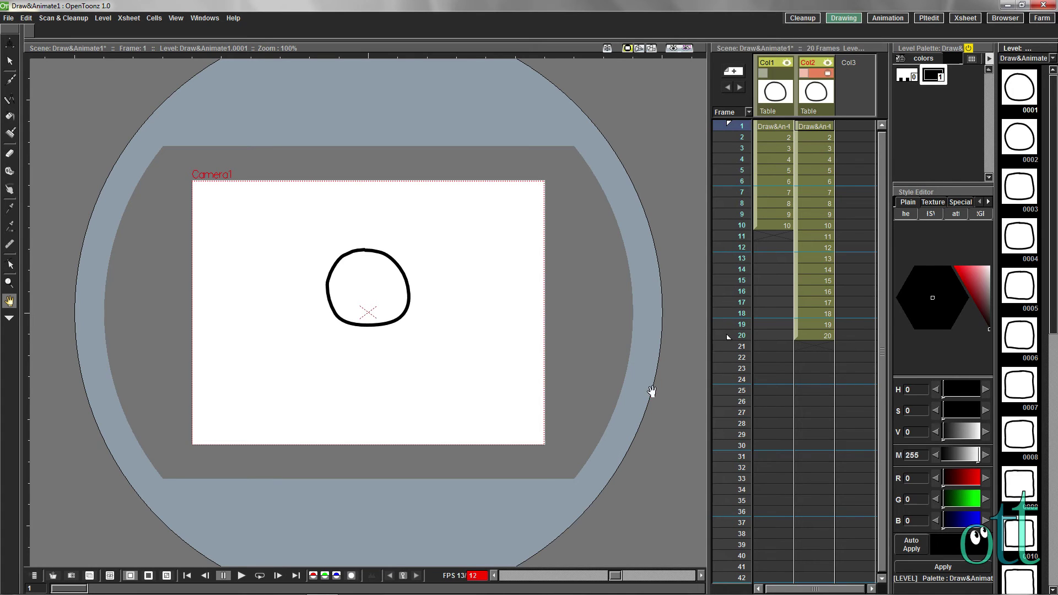
left_click(242, 575)
Delete the old ten-frame Col1 column from the Xsheet
left_click(775, 93)
right_click(774, 93)
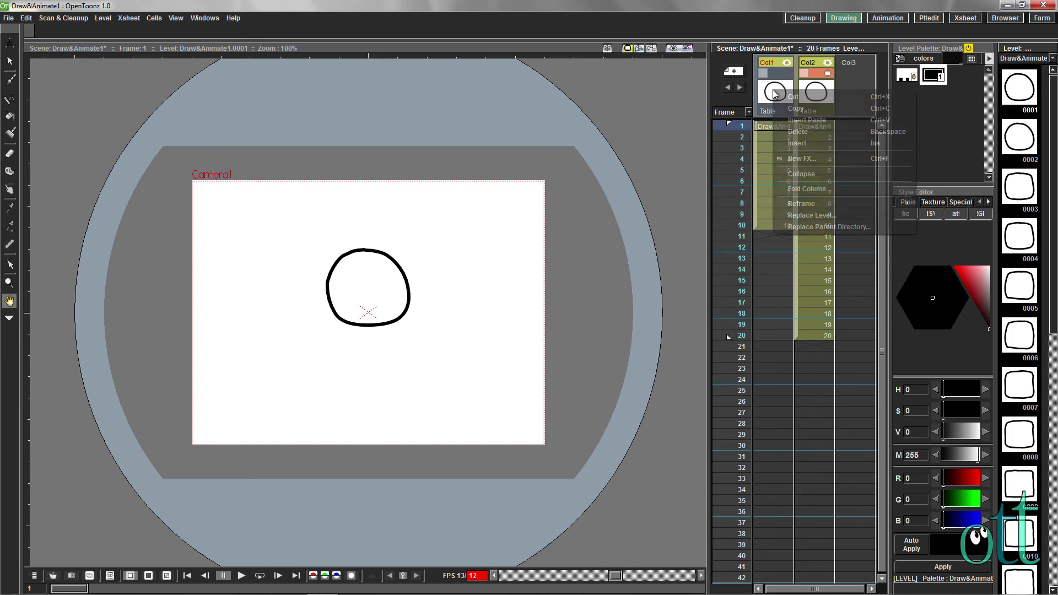
left_click(795, 133)
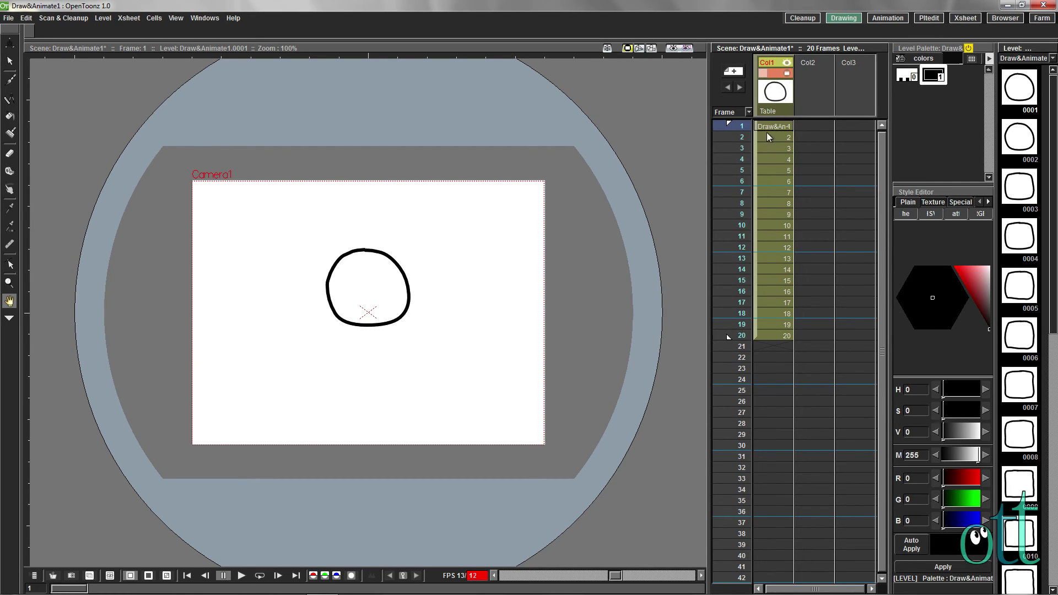
Check Xsheet frames 3 and 5, then show drawing 0001 in the level view
left_click(769, 133)
left_click(769, 149)
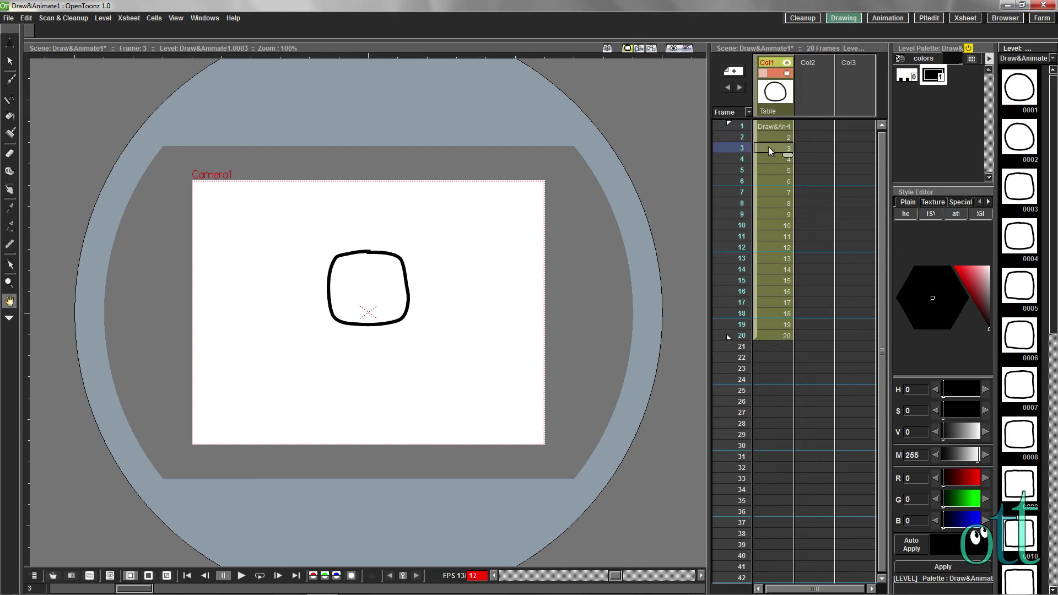
left_click(766, 158)
left_click(765, 166)
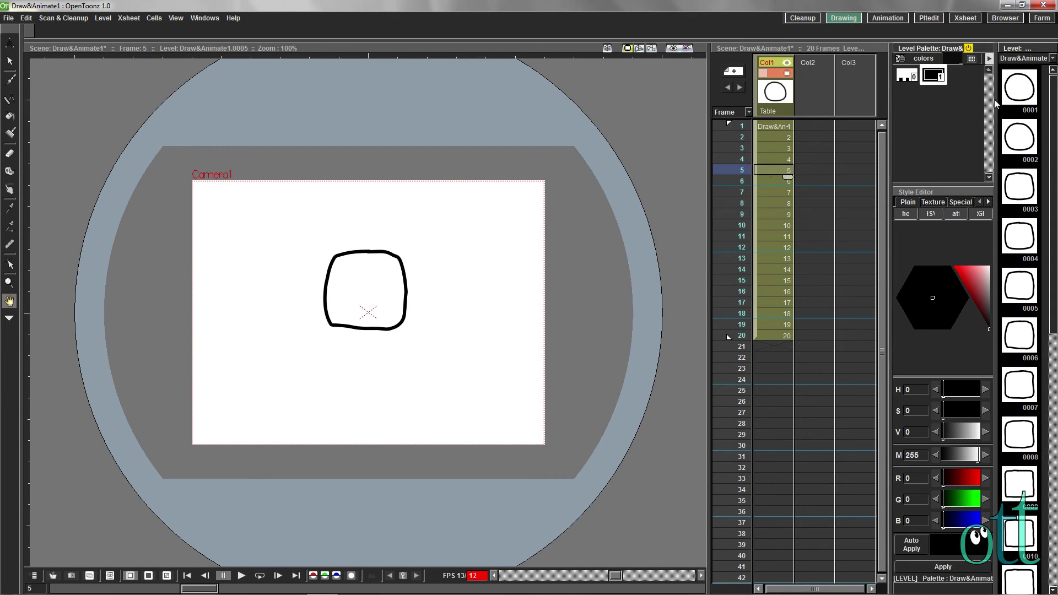
left_click(1020, 93)
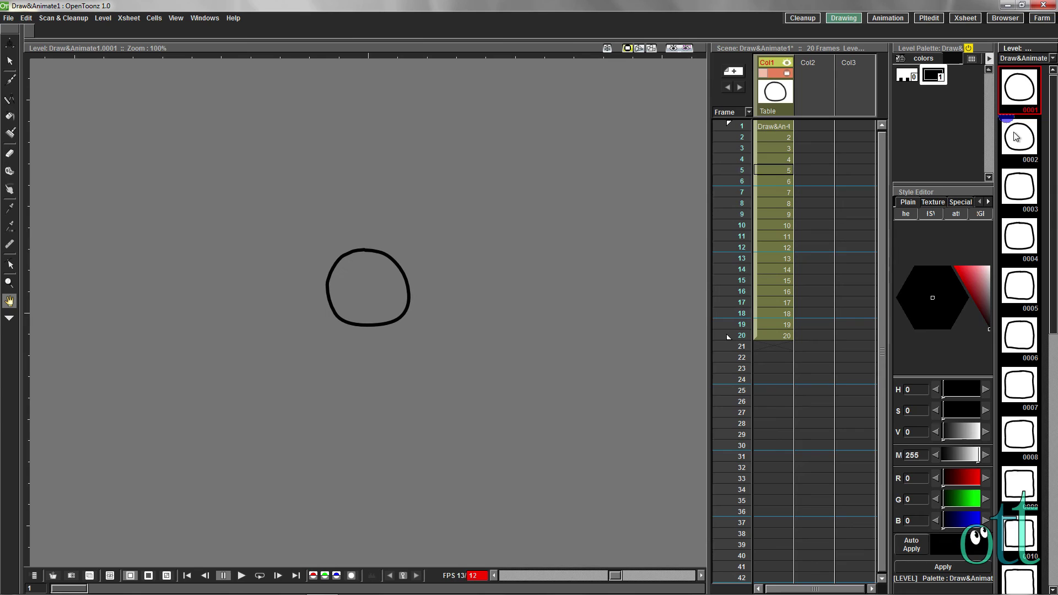